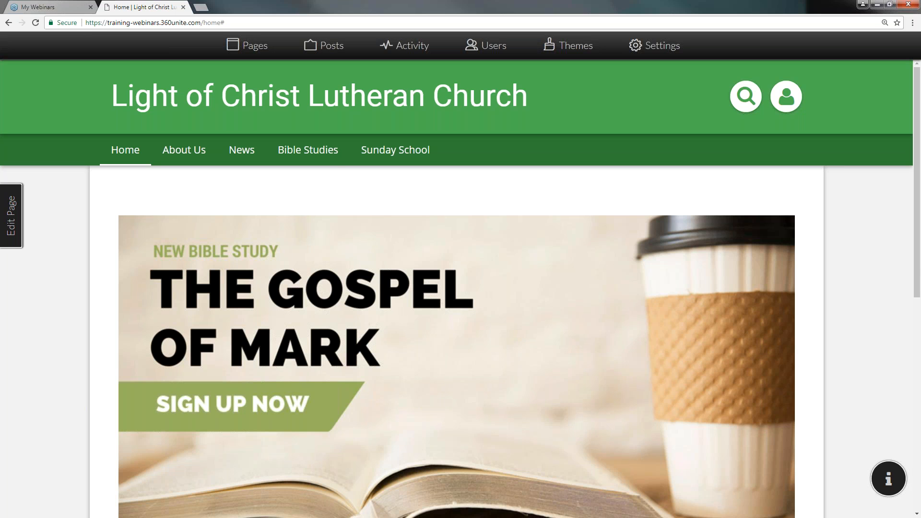
- Create a new Feed Page for the site and name it "Hurricane Relief"
{"action": "mouse_move", "coordinate": [252, 156]}
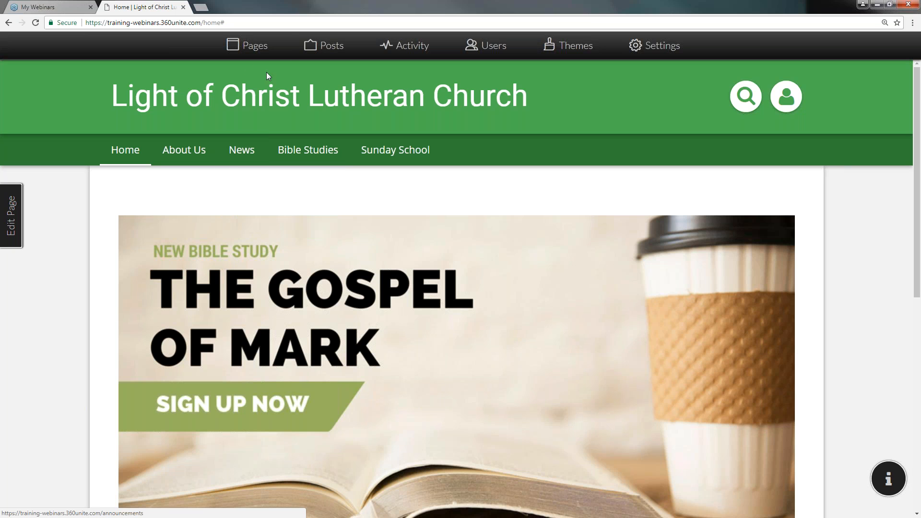
{"action": "left_click", "coordinate": [249, 53]}
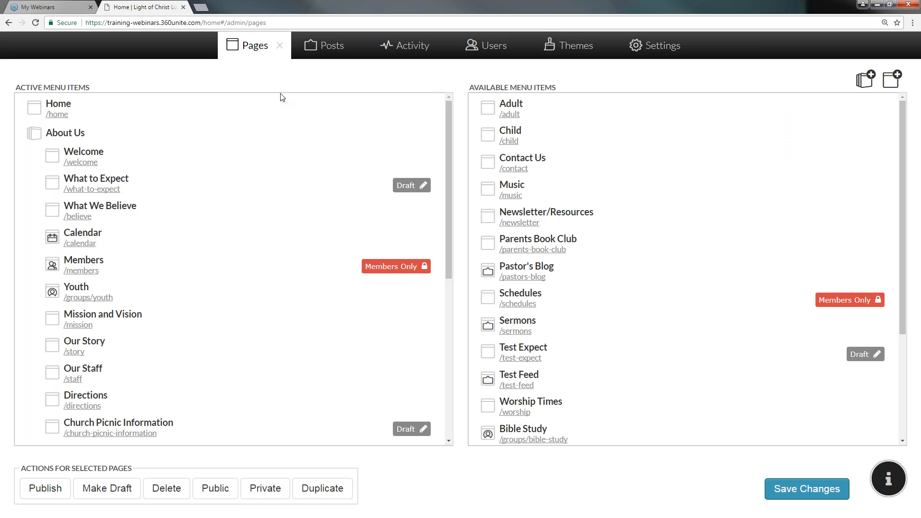
{"action": "left_click", "coordinate": [894, 85]}
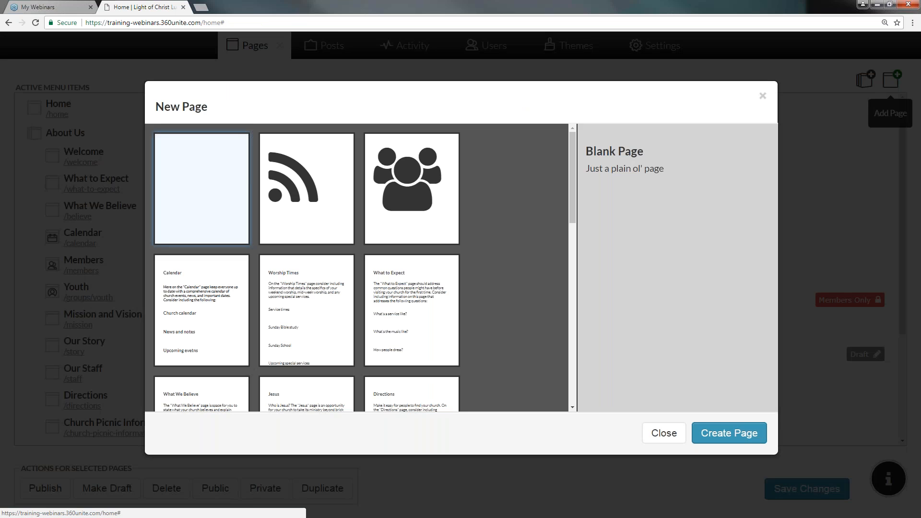
{"action": "left_click", "coordinate": [298, 180]}
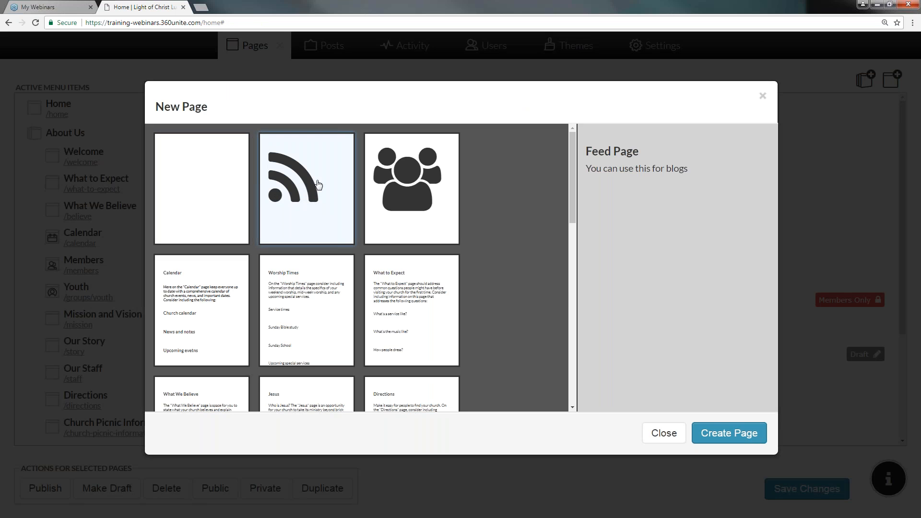
{"action": "left_click", "coordinate": [724, 435]}
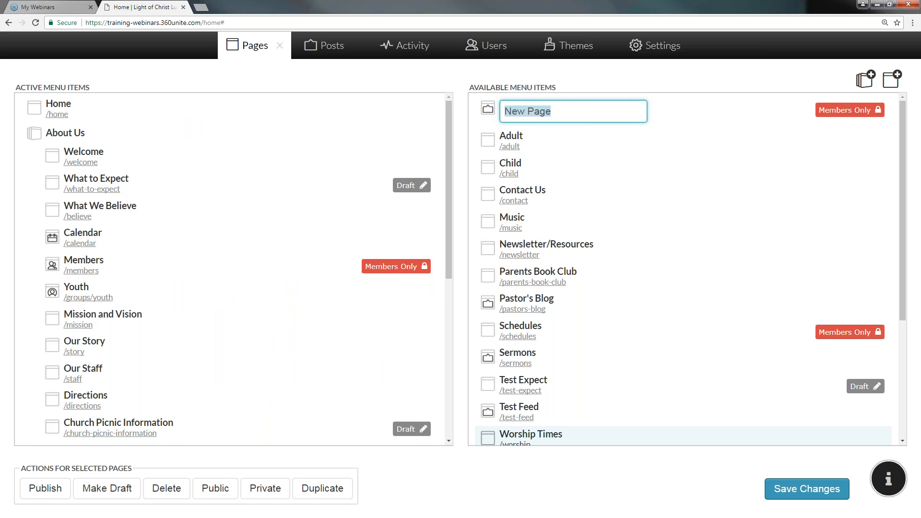
{"action": "type", "text": "Hurricane Relief"}
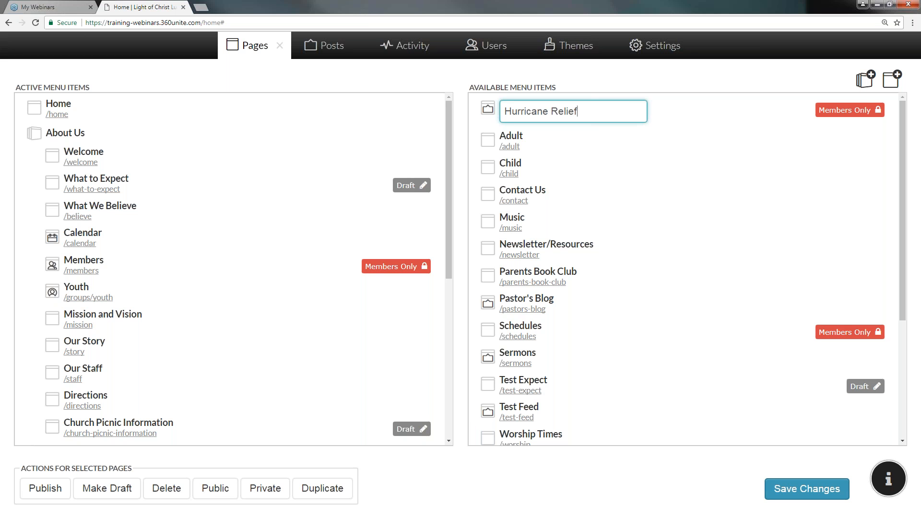
{"action": "key", "text": "Return"}
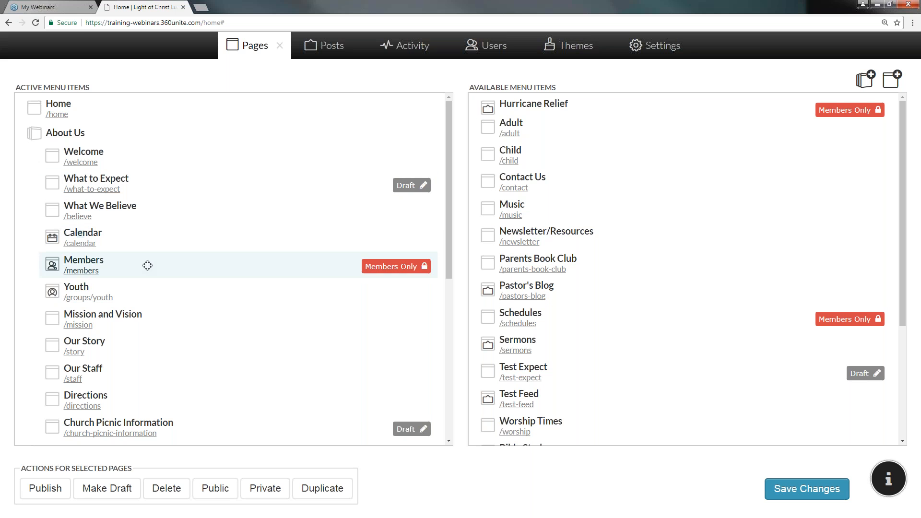
- Move the Hurricane Relief page into the active menu under News, above Announcements, and save the menu changes
{"action": "scroll", "coordinate": [149, 271], "scroll_direction": "down", "scroll_amount": 5}
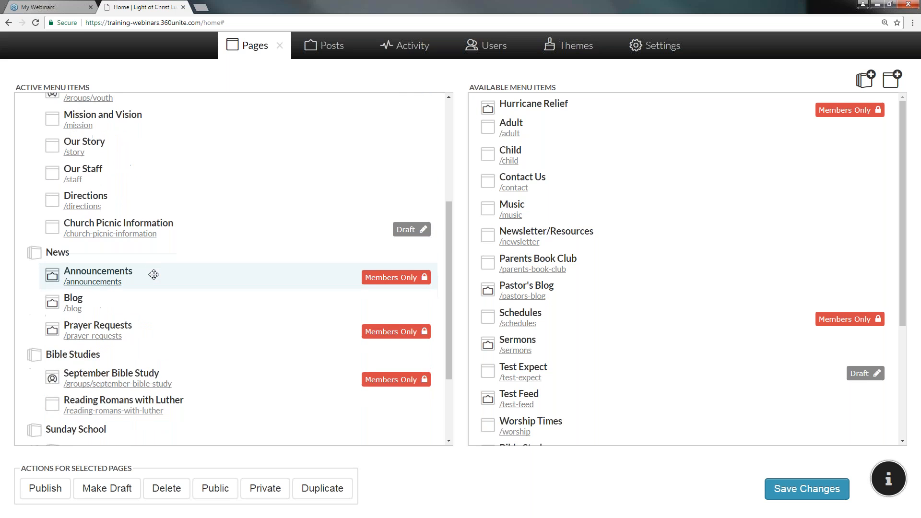
{"action": "scroll", "coordinate": [120, 221], "scroll_direction": "down", "scroll_amount": 1}
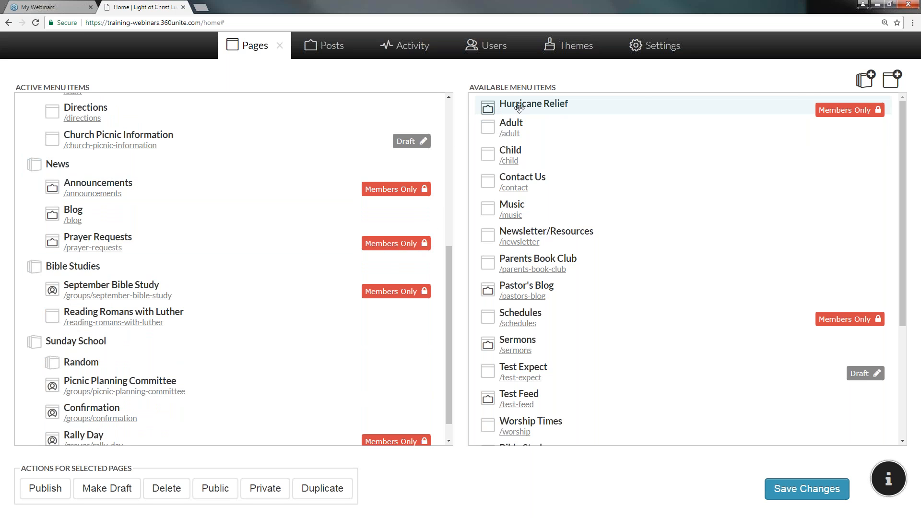
{"action": "left_click_drag", "start_coordinate": [519, 107], "coordinate": [93, 217]}
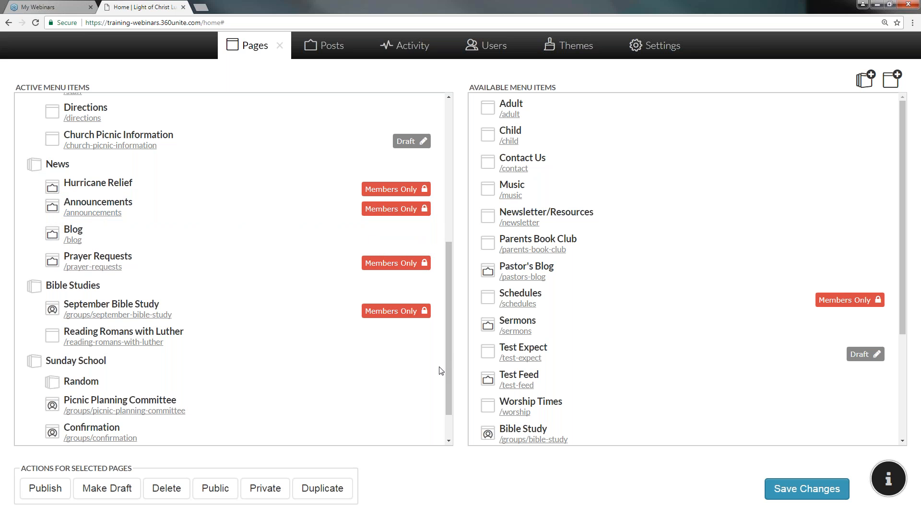
{"action": "left_click", "coordinate": [767, 487]}
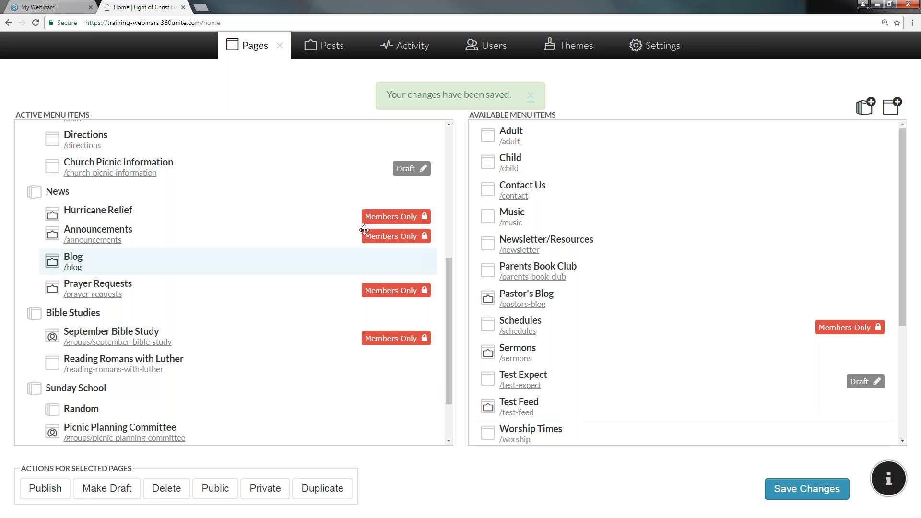
- Close page management and open the Hurricane Relief page from the site's News section, ready to write in the new post's body
{"action": "left_click", "coordinate": [279, 48]}
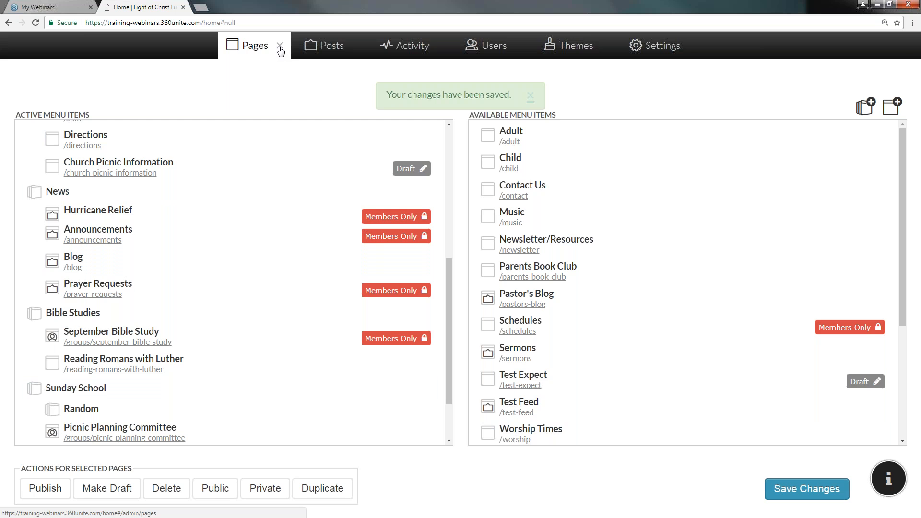
{"action": "mouse_move", "coordinate": [237, 152]}
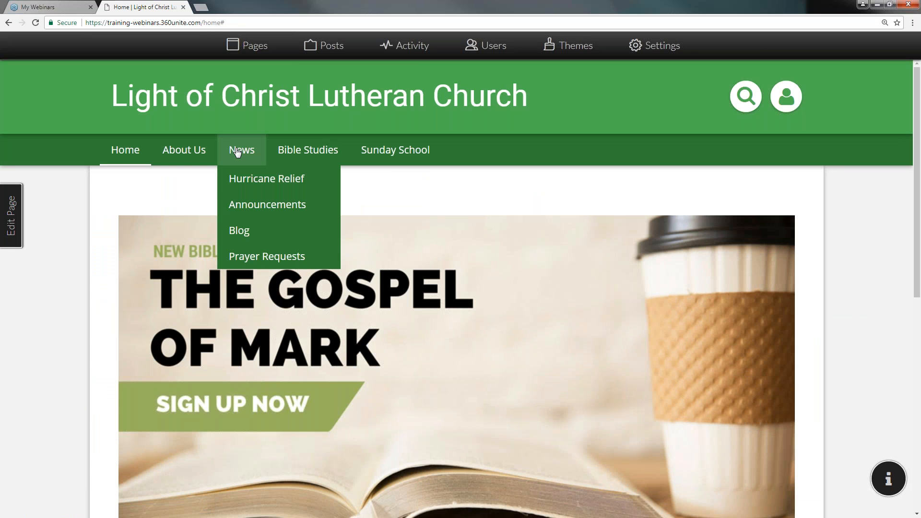
{"action": "left_click", "coordinate": [246, 179]}
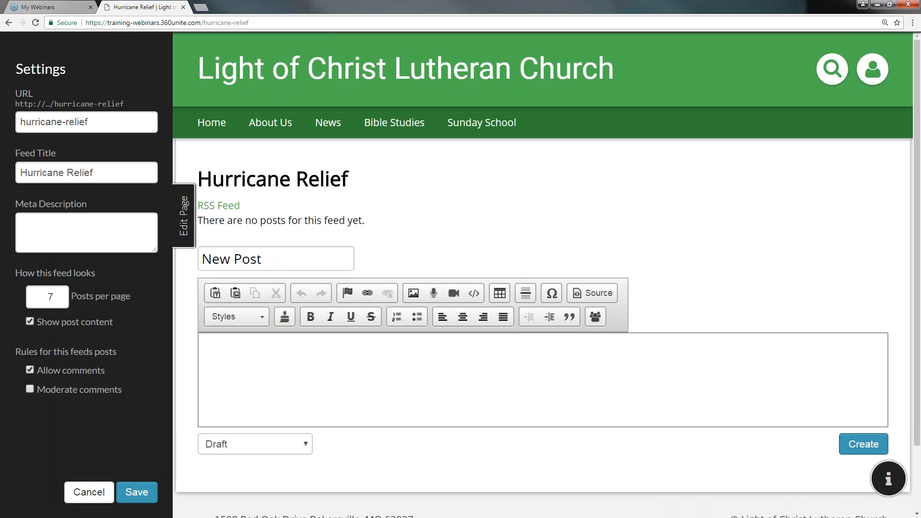
{"action": "left_click", "coordinate": [384, 360]}
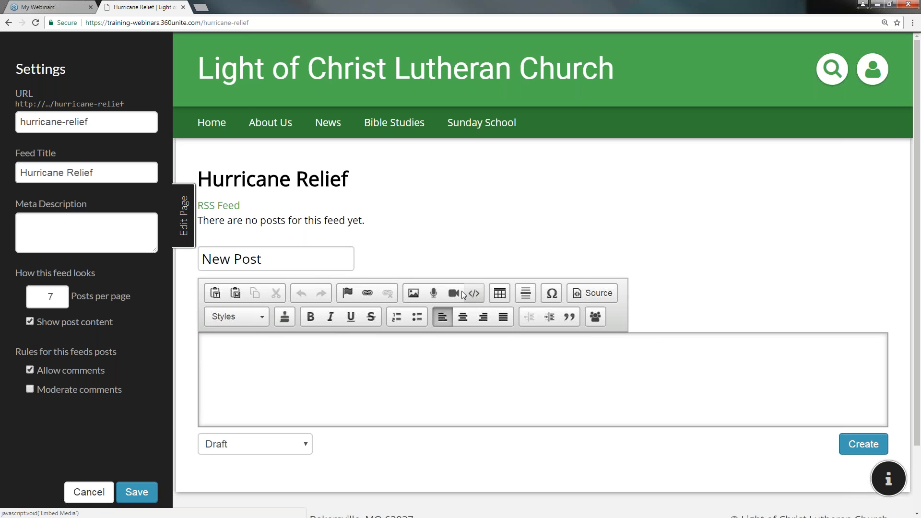
{"action": "left_click", "coordinate": [418, 344]}
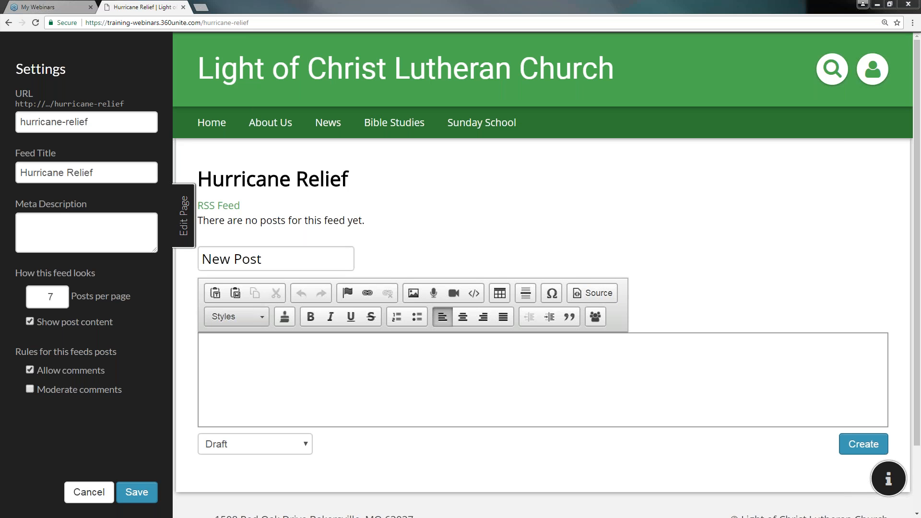
- Replace the new post's title with "UNICEF's Hurricane Relief Program"
{"action": "left_click_drag", "start_coordinate": [268, 259], "coordinate": [194, 261]}
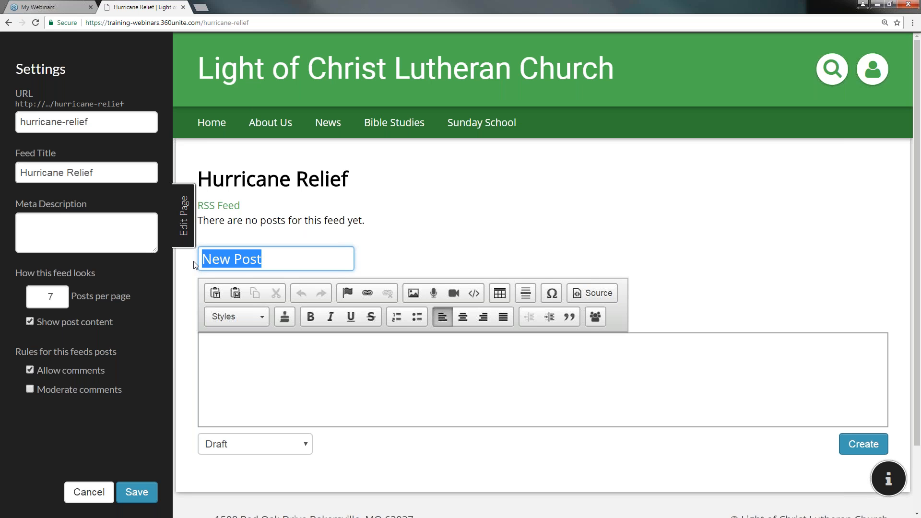
{"action": "type", "text": "UNICEF"}
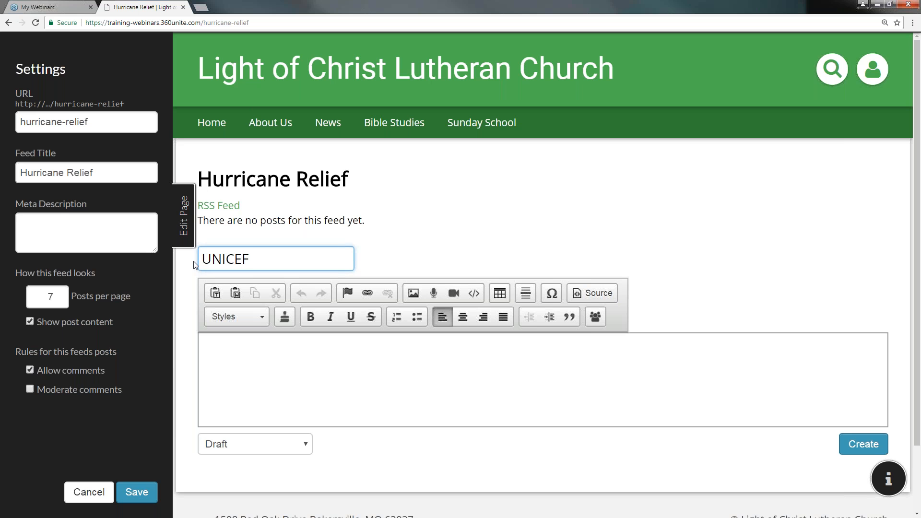
{"action": "type", "text": "'s Hurricane Rel"}
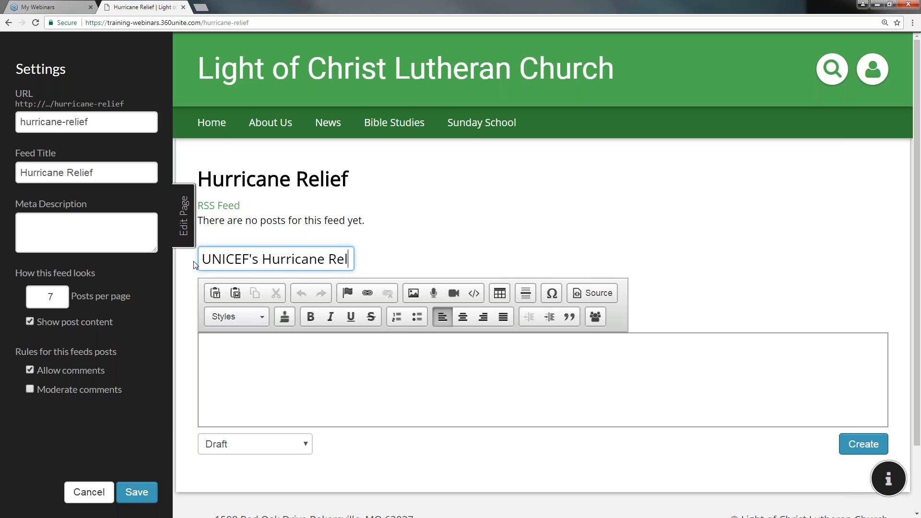
{"action": "type", "text": "ief Program"}
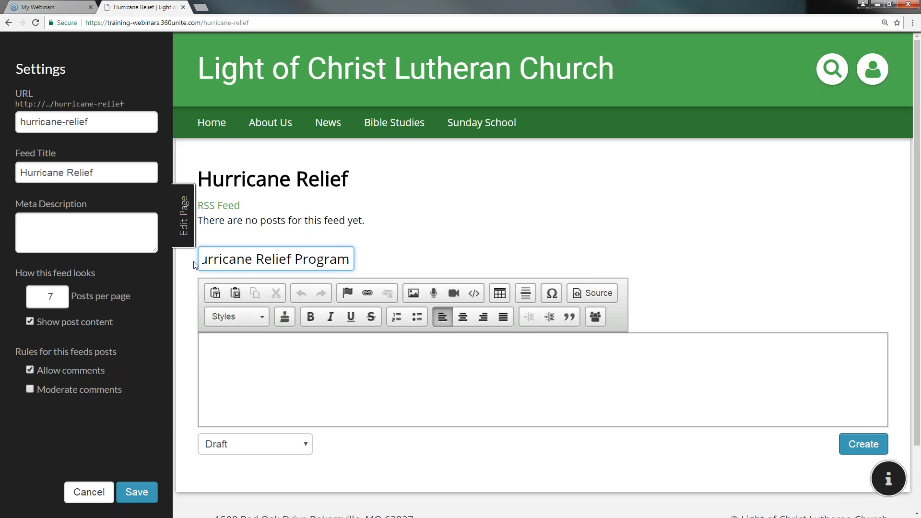
- Insert the UNICEF appeal text in the post body, from "Right now multiple emergencies threaten children's lives" through the "Donate today" line
{"action": "left_click", "coordinate": [251, 354]}
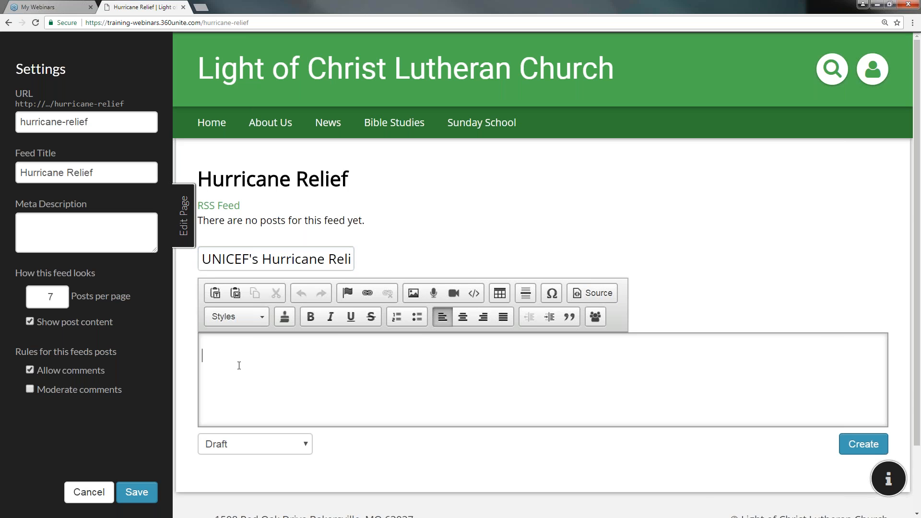
{"action": "type", "text": "Right now multiple emergencies threaten children’s lives: Hurricane Irma in the Caribbean, flooding in South Asia and additional disasters around the world. UNICEF stands ready to provide water, shelter, protection and health care — before, during and after these crises. Last year, UNICEF responded to 344 humanitarian emergencies in 108 countries — hurricanes, earthquakes and conflicts across the globe. With more than 13,000 staff worldwide and 350 warehouses globally, UNICEF stands ready to provide food, water, shelter, protection and health care — before, during and after a crisis. Make a tax-deductible donation to UNICEF USA to support children and their families in disaster and emergency situations. $50, $100, $500 or any amount you can give will help save kids' lives. Donate today. 90% of every dollar spent goes directly to assist children."}
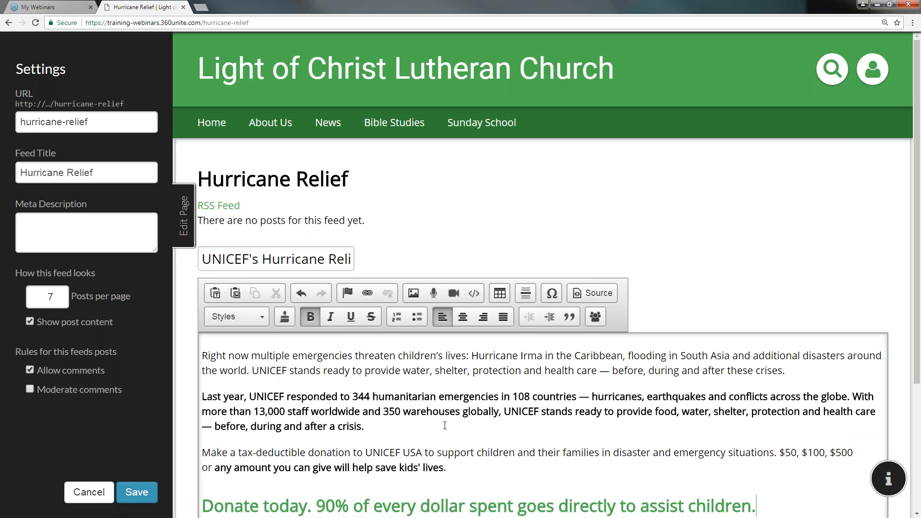
{"action": "scroll", "coordinate": [445, 425], "scroll_direction": "down", "scroll_amount": 1}
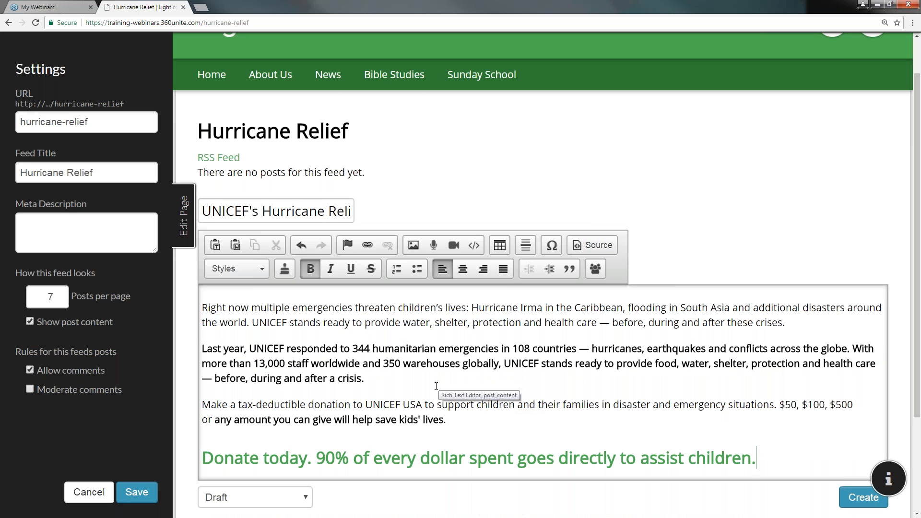
{"action": "scroll", "coordinate": [436, 386], "scroll_direction": "up", "scroll_amount": 1}
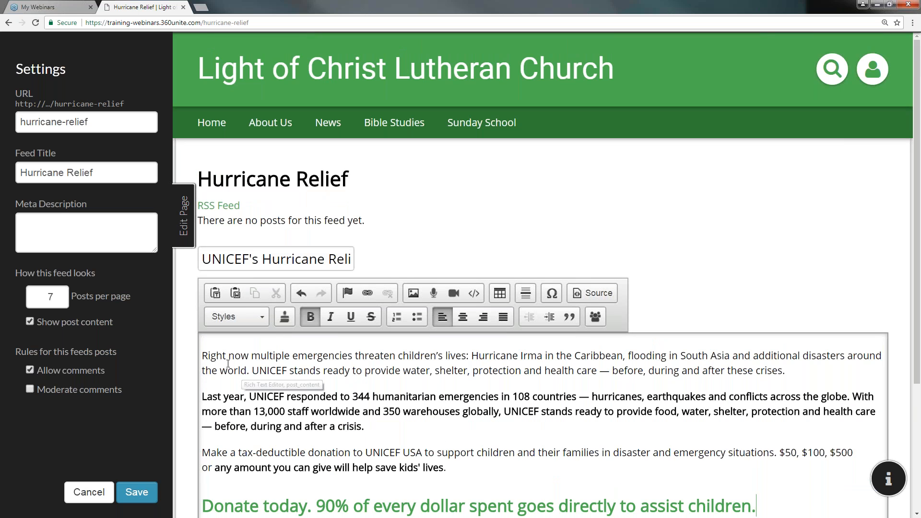
- Add the line "Hurricane Relief Program" above the post's first paragraph, followed by an empty line
{"action": "left_click", "coordinate": [202, 354]}
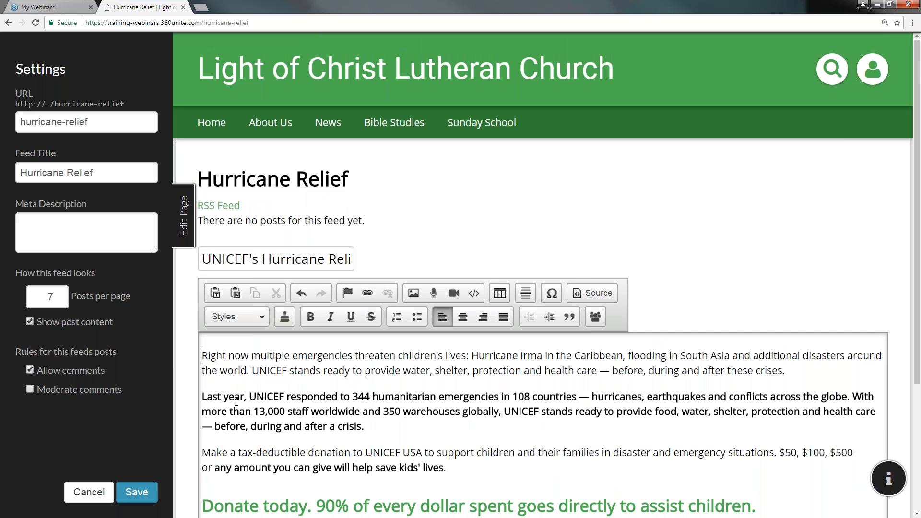
{"action": "type", "text": "H"}
{"action": "type", "text": "urricane Re"}
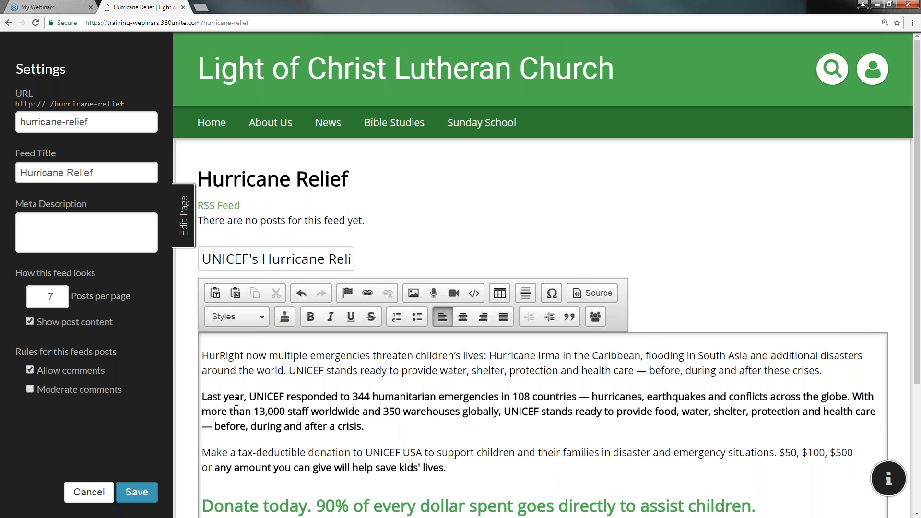
{"action": "type", "text": "l"}
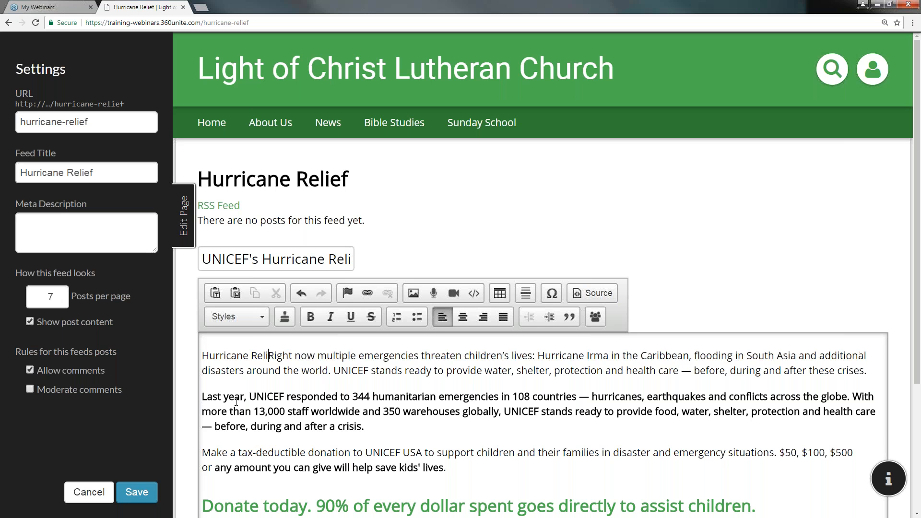
{"action": "type", "text": "ief Program"}
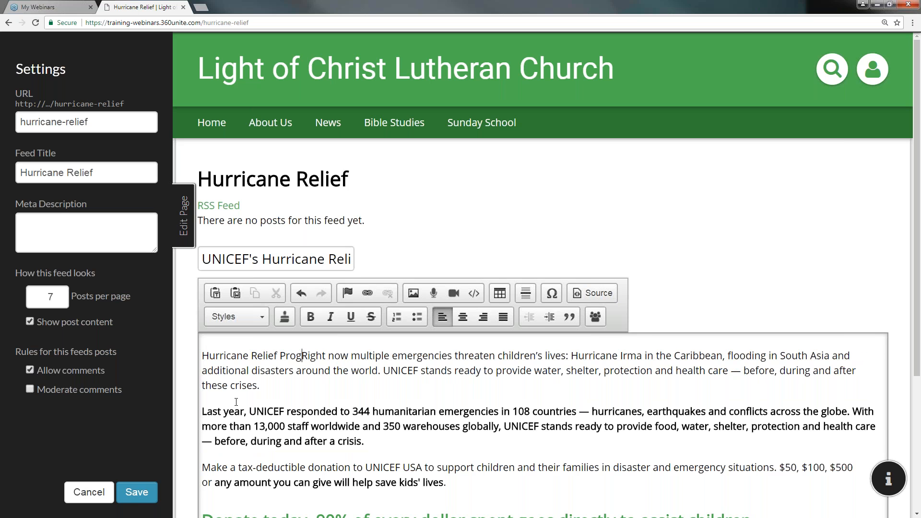
{"action": "key", "text": "Return"}
{"action": "key", "text": "Return"}
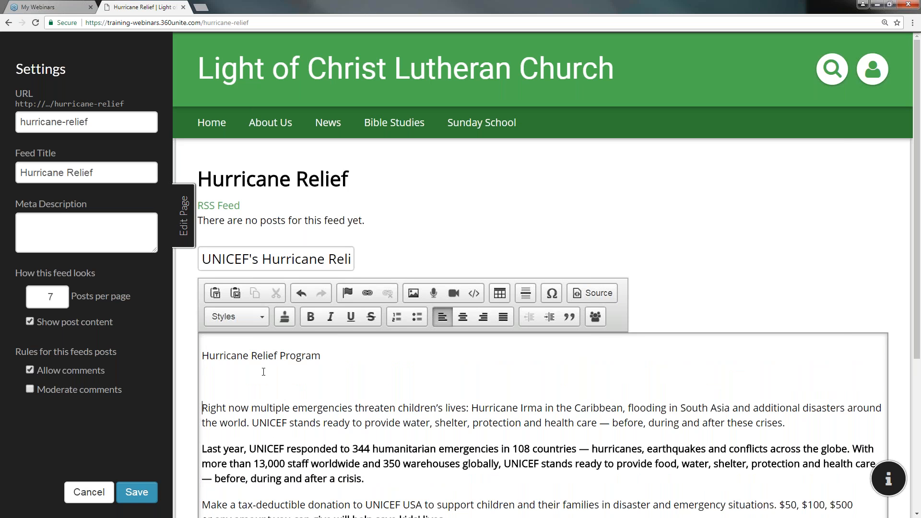
- Apply the Heading 2 style to the "Hurricane Relief Program" line in the post body
{"action": "left_click_drag", "start_coordinate": [336, 356], "coordinate": [204, 346]}
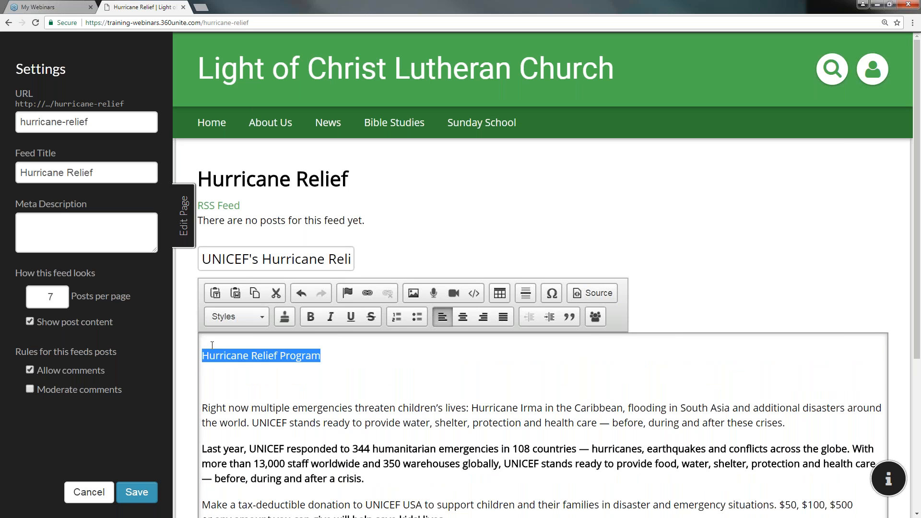
{"action": "left_click", "coordinate": [258, 318]}
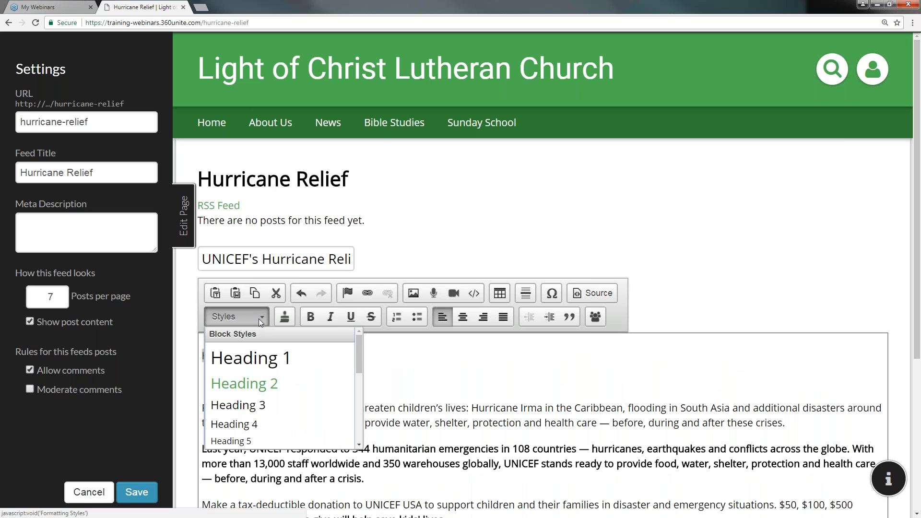
{"action": "left_click", "coordinate": [258, 383]}
{"action": "left_click", "coordinate": [294, 417]}
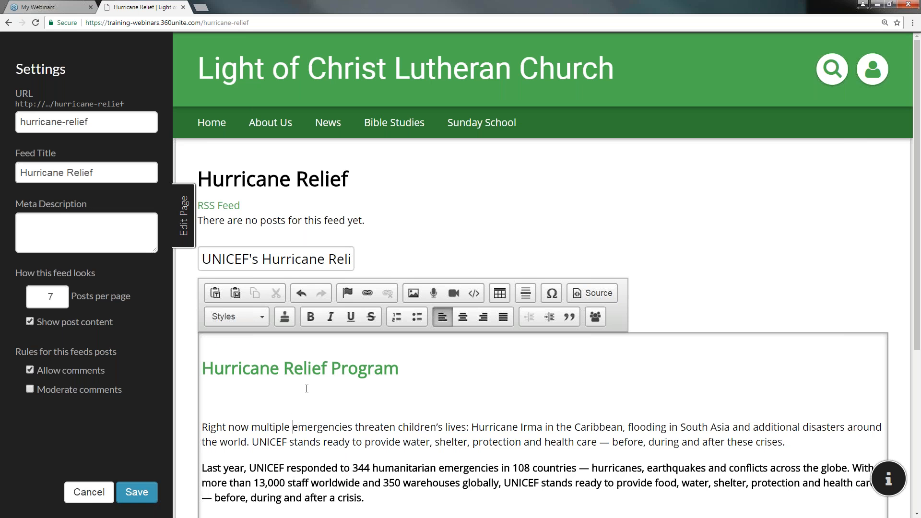
- Format the "Hurricane Relief Program" line in the post body as Heading 1
{"action": "left_click_drag", "start_coordinate": [399, 367], "coordinate": [240, 337]}
{"action": "left_click", "coordinate": [262, 312]}
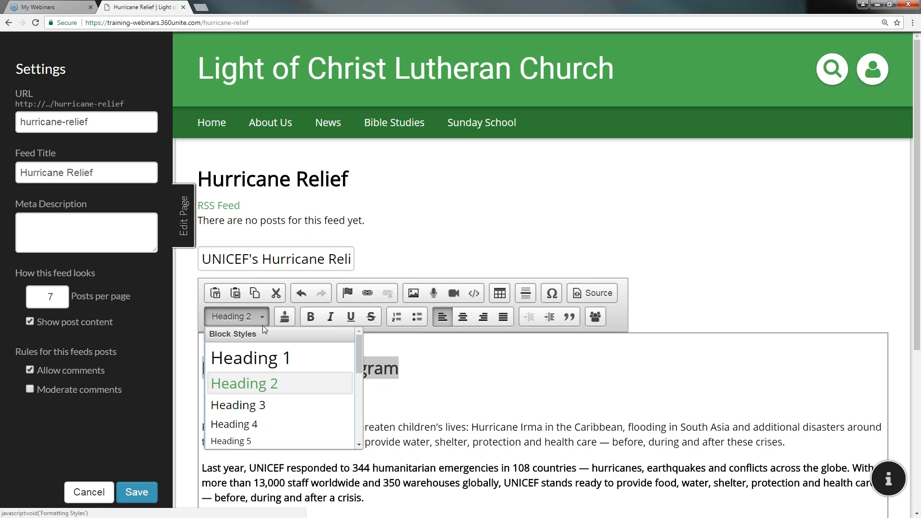
{"action": "left_click", "coordinate": [258, 360]}
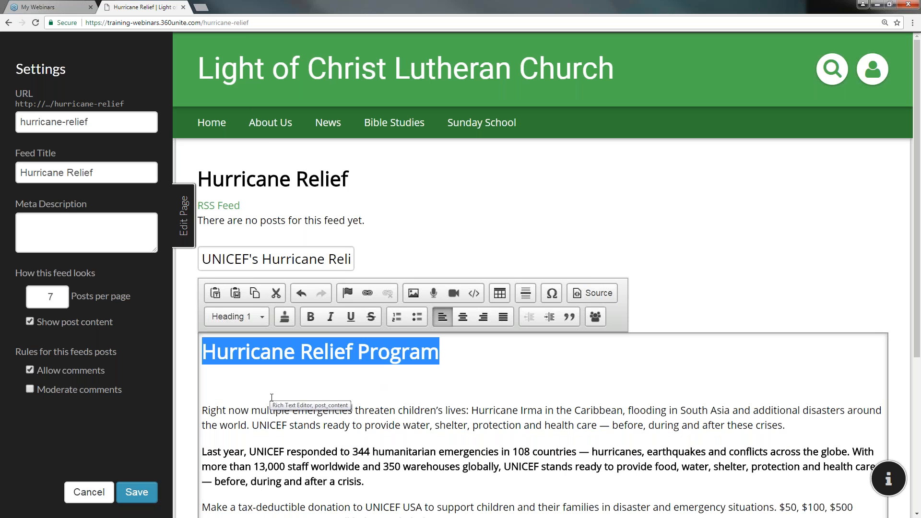
{"action": "left_click", "coordinate": [272, 397]}
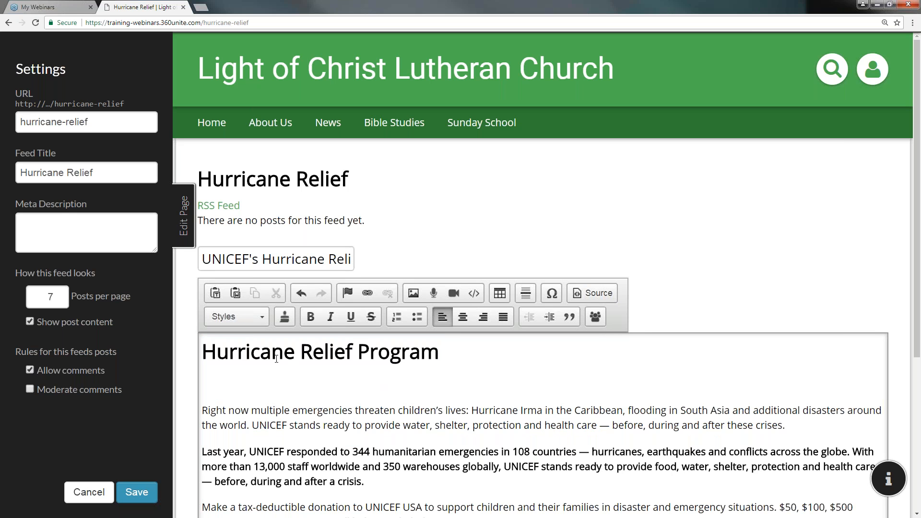
- Remove the empty line below the "Hurricane Relief Program" heading and create the post as a draft
{"action": "left_click", "coordinate": [233, 381]}
{"action": "key", "text": "BackSpace"}
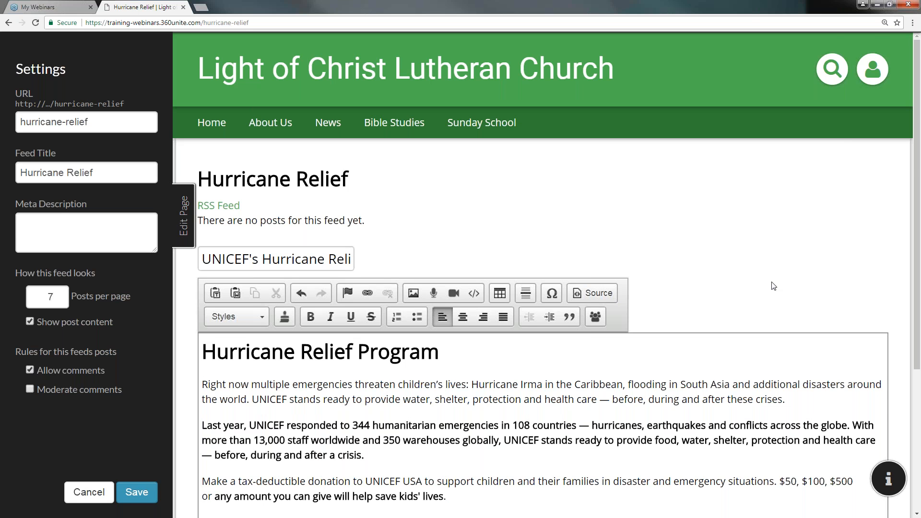
{"action": "scroll", "coordinate": [773, 286], "scroll_direction": "down", "scroll_amount": 4}
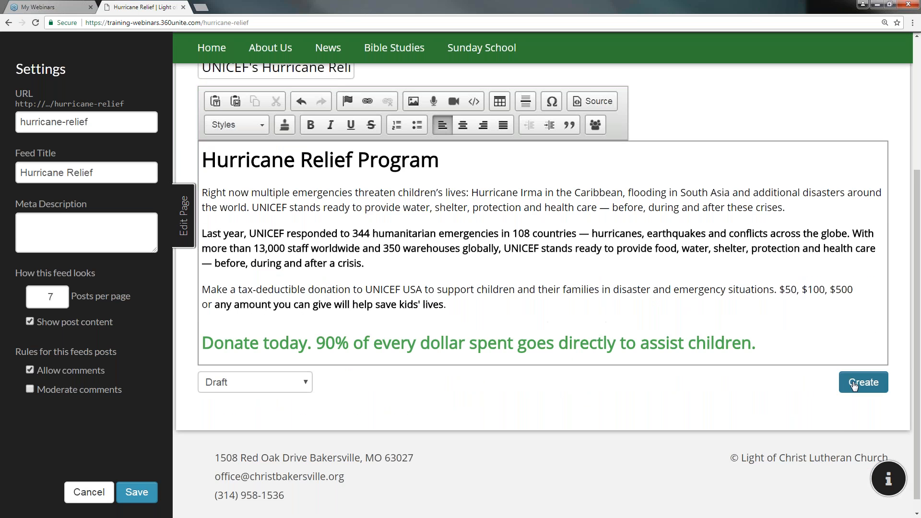
{"action": "left_click", "coordinate": [853, 385]}
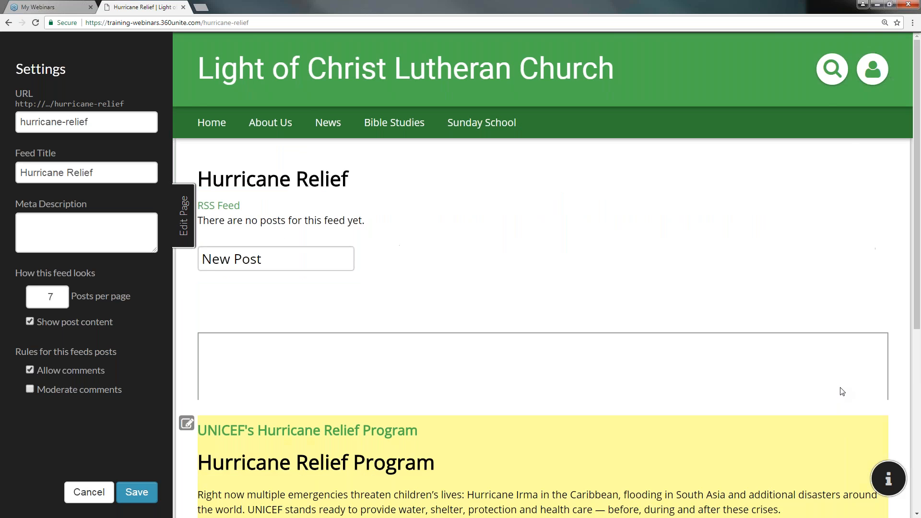
- Review the newly created UNICEF post on the Hurricane Relief feed page and close the page editing settings
{"action": "scroll", "coordinate": [628, 416], "scroll_direction": "down", "scroll_amount": 5}
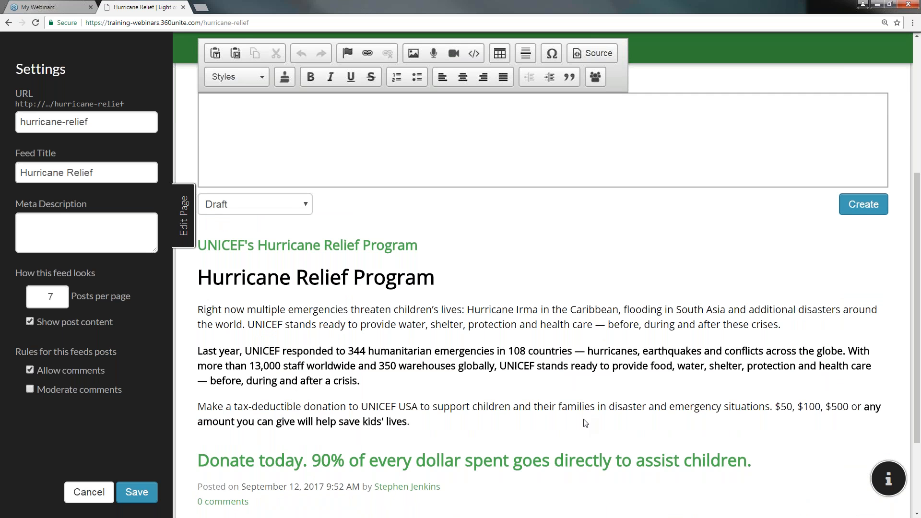
{"action": "scroll", "coordinate": [442, 355], "scroll_direction": "down", "scroll_amount": 1}
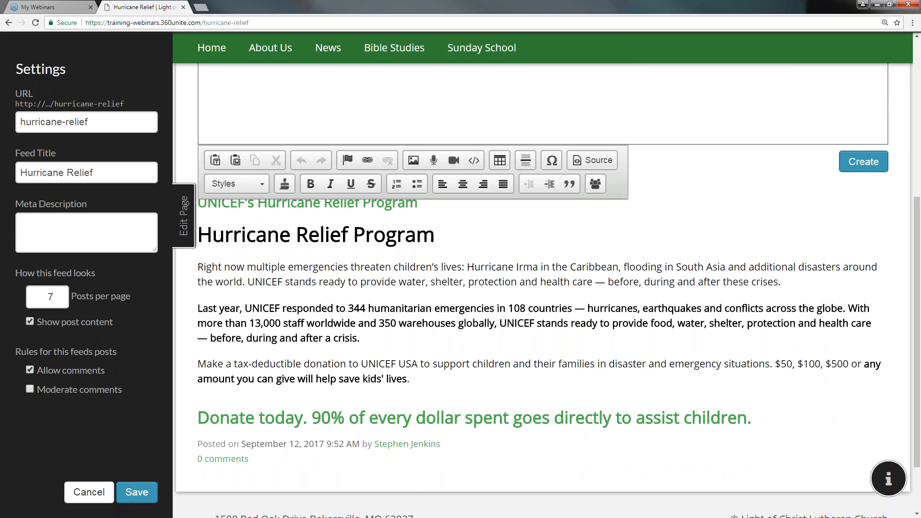
{"action": "scroll", "coordinate": [483, 359], "scroll_direction": "up", "scroll_amount": 2}
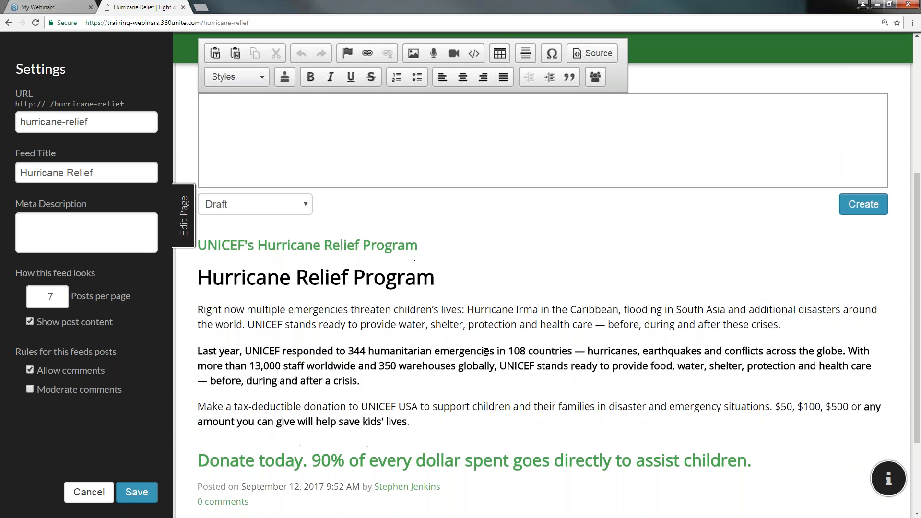
{"action": "left_click", "coordinate": [182, 218]}
{"action": "scroll", "coordinate": [242, 263], "scroll_direction": "up", "scroll_amount": 2}
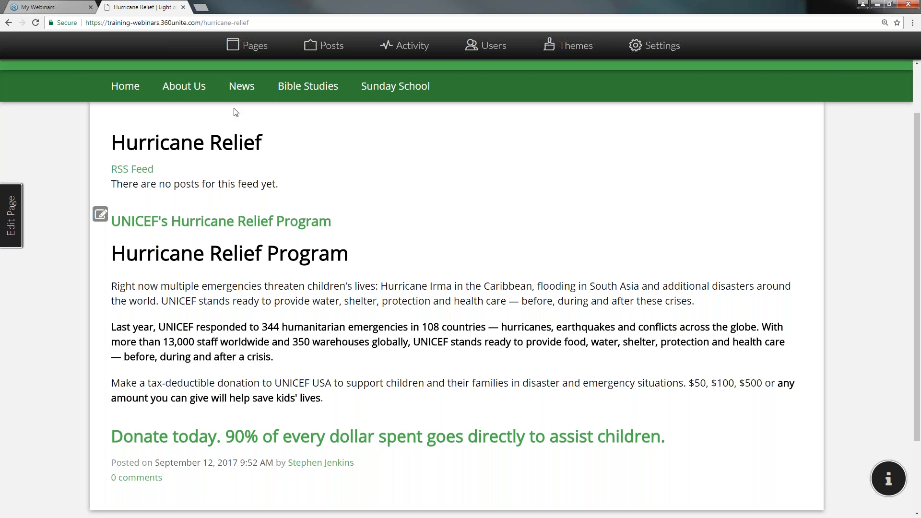
- Go to the site's home page and reopen the Hurricane Relief feed under News
{"action": "left_click", "coordinate": [127, 86]}
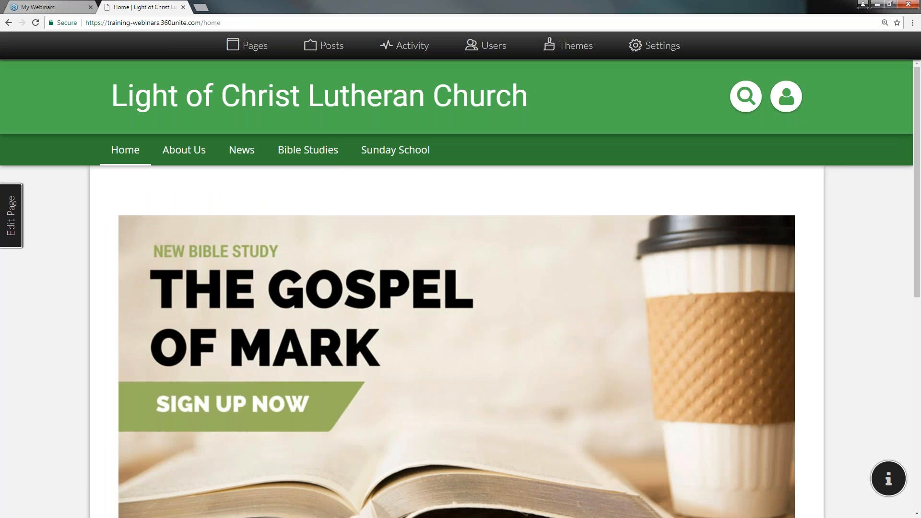
{"action": "mouse_move", "coordinate": [246, 154]}
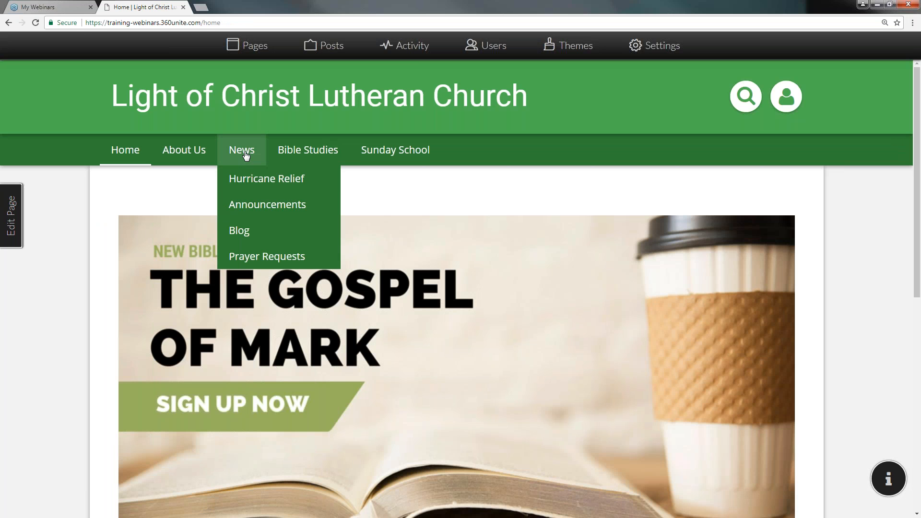
{"action": "left_click", "coordinate": [254, 181]}
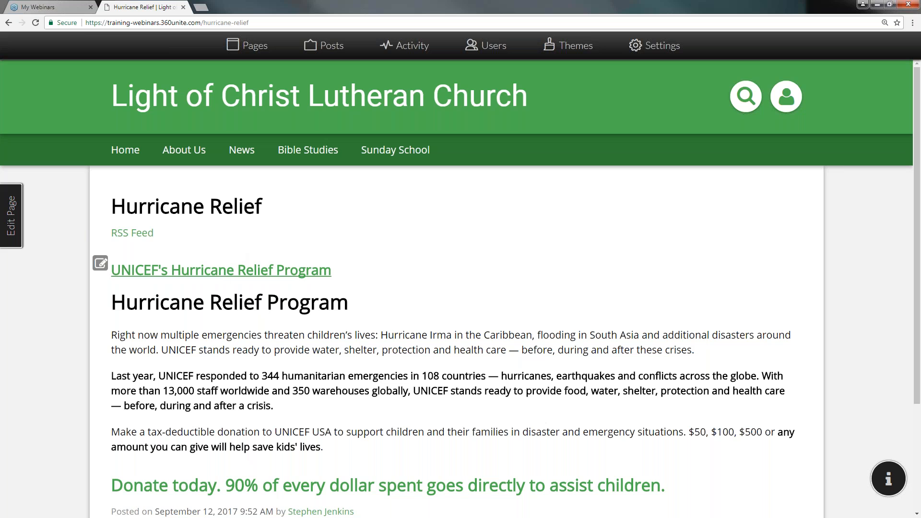
- Set the Hurricane Relief feed to 3 posts per page, turn off showing post content, and save the settings
{"action": "left_click", "coordinate": [11, 228]}
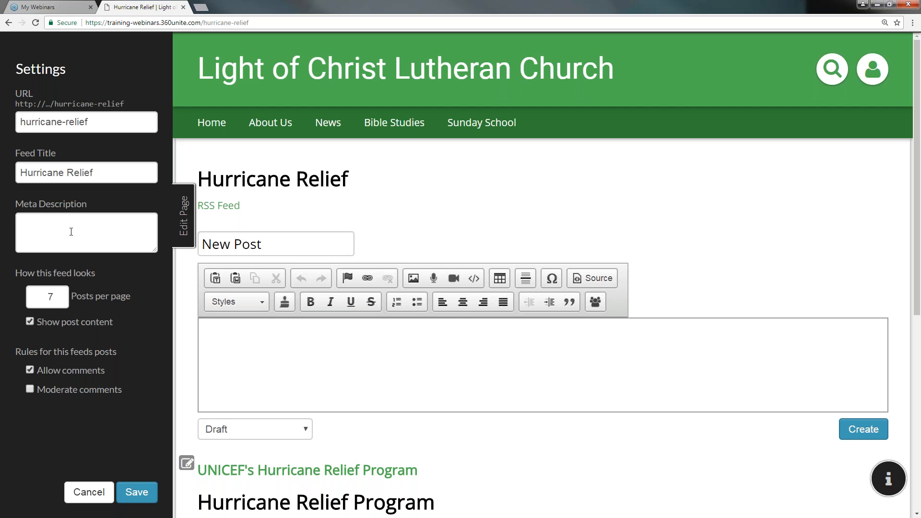
{"action": "left_click", "coordinate": [59, 300]}
{"action": "left_click", "coordinate": [59, 299]}
{"action": "left_click", "coordinate": [59, 299]}
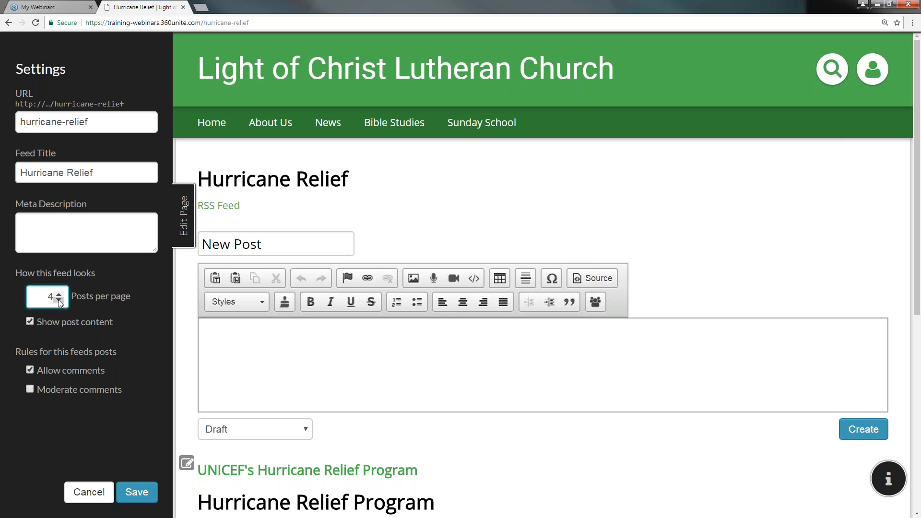
{"action": "left_click", "coordinate": [59, 299]}
{"action": "left_click", "coordinate": [29, 322]}
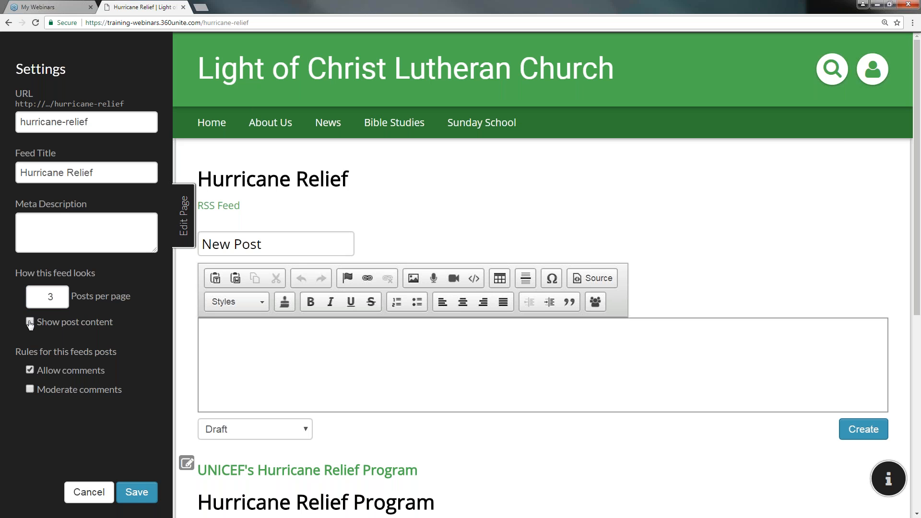
{"action": "left_click", "coordinate": [130, 498]}
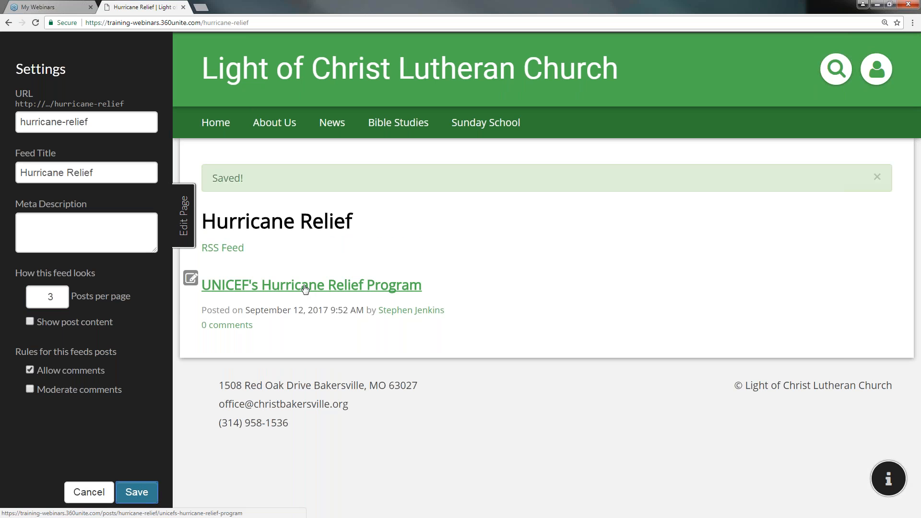
- Leave page editing and open the UNICEF's Hurricane Relief Program post to examine its full text and comment area
{"action": "left_click", "coordinate": [186, 231]}
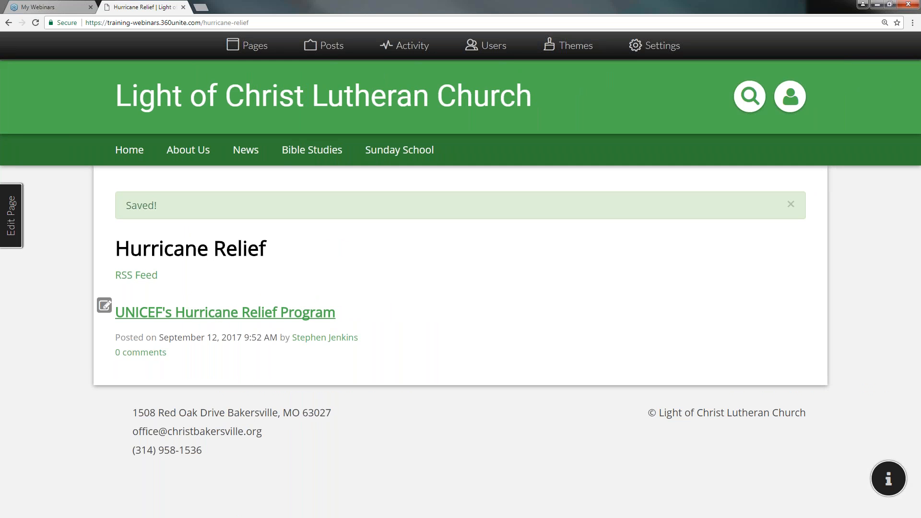
{"action": "left_click", "coordinate": [221, 320]}
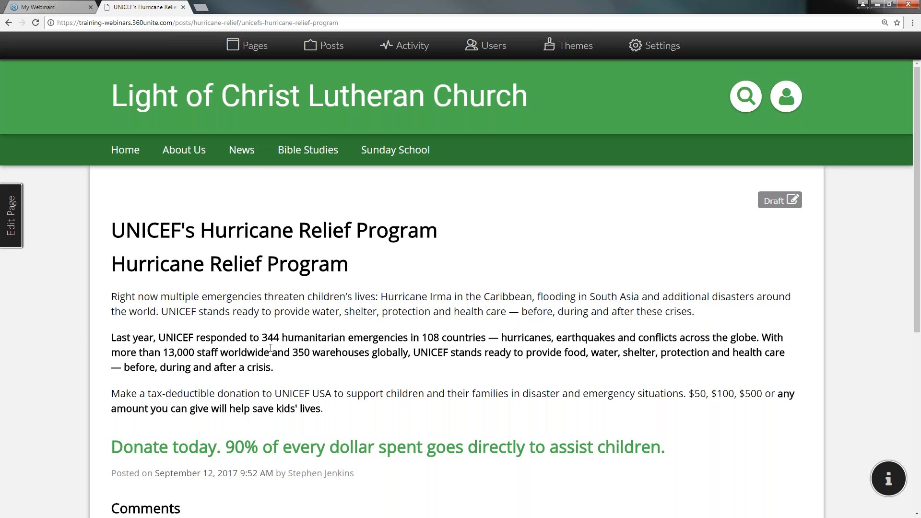
{"action": "scroll", "coordinate": [259, 365], "scroll_direction": "down", "scroll_amount": 1}
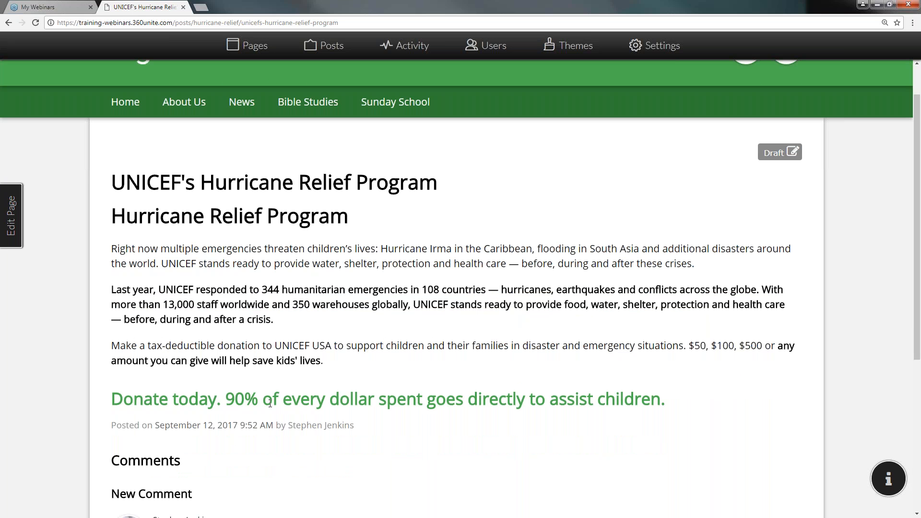
{"action": "scroll", "coordinate": [354, 396], "scroll_direction": "down", "scroll_amount": 3}
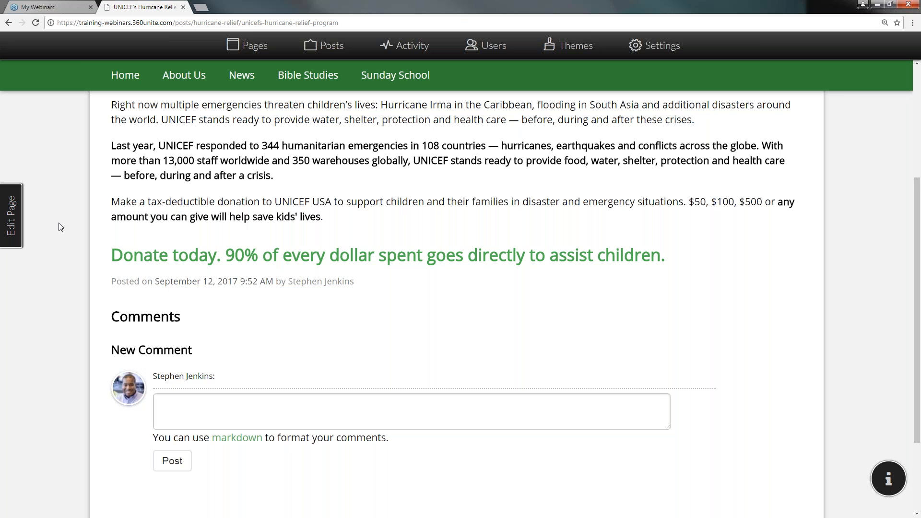
- Move the UNICEF's Hurricane Relief Program post to the Announcements feed and save it
{"action": "left_click", "coordinate": [13, 220]}
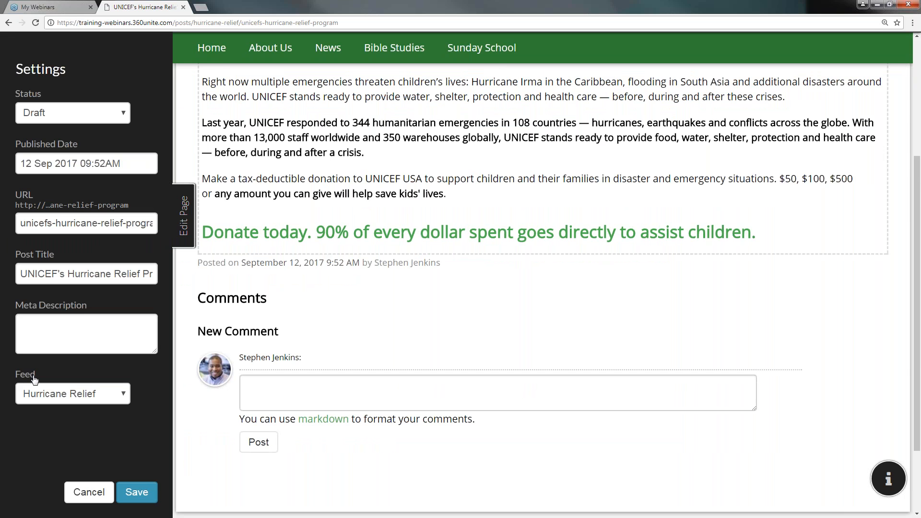
{"action": "left_click", "coordinate": [125, 395]}
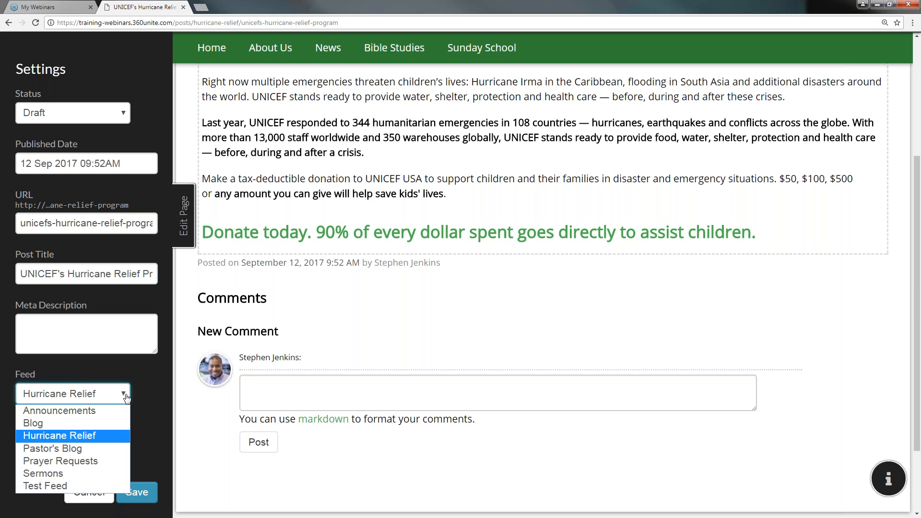
{"action": "left_click", "coordinate": [88, 411]}
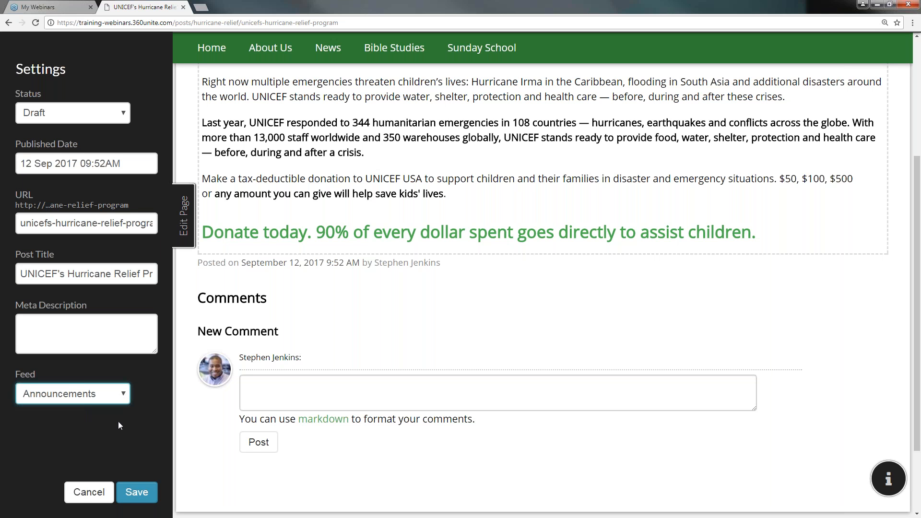
{"action": "left_click", "coordinate": [141, 493]}
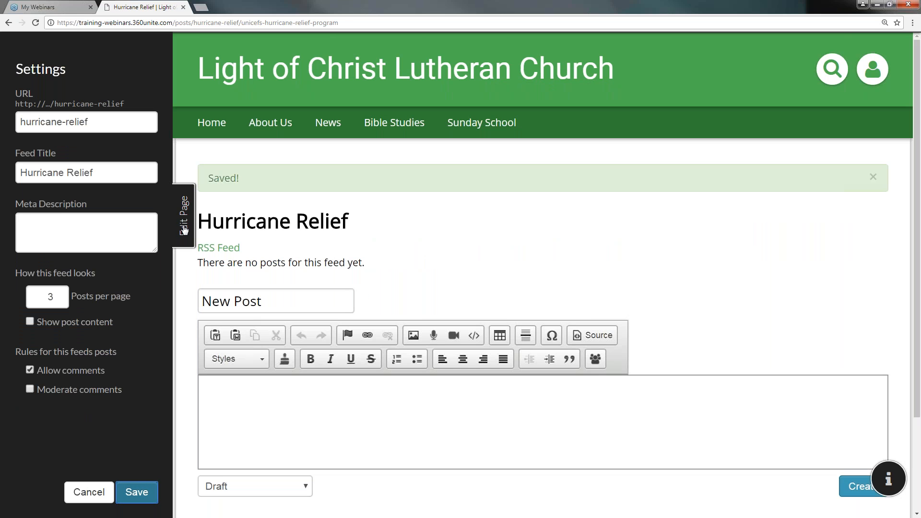
- Leave page editing and go through the home page to the Announcements feed under News to check for the moved post
{"action": "left_click", "coordinate": [184, 230]}
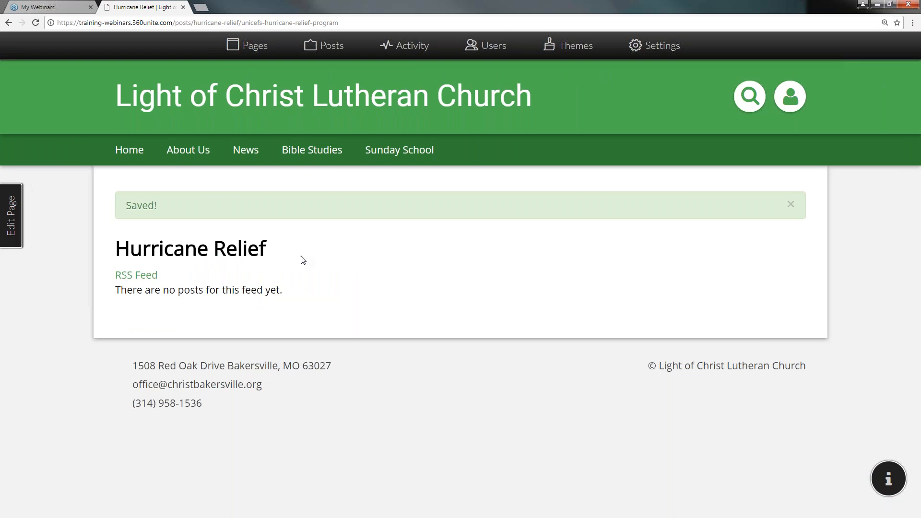
{"action": "left_click", "coordinate": [133, 151]}
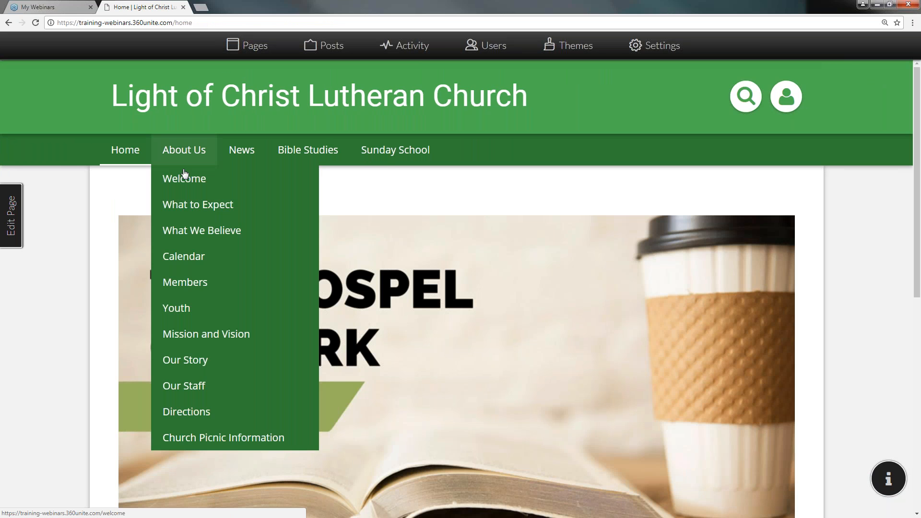
{"action": "mouse_move", "coordinate": [240, 153]}
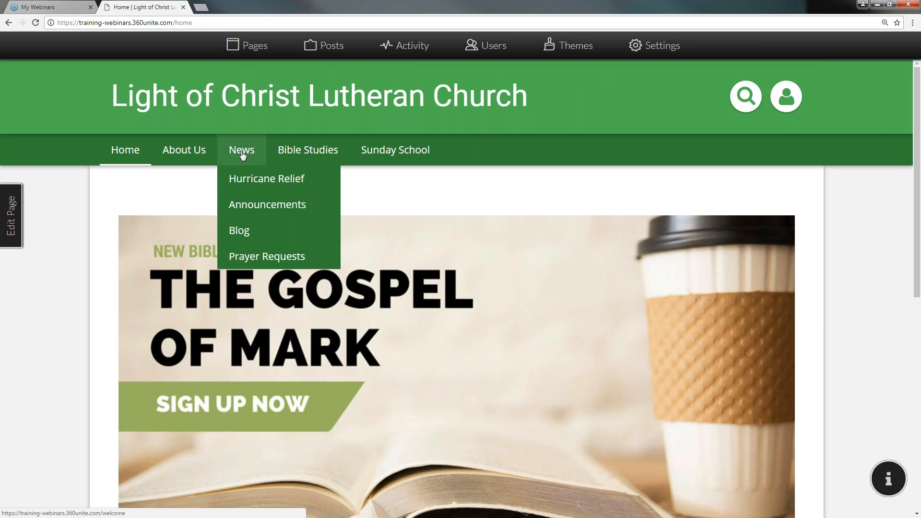
{"action": "left_click", "coordinate": [264, 207]}
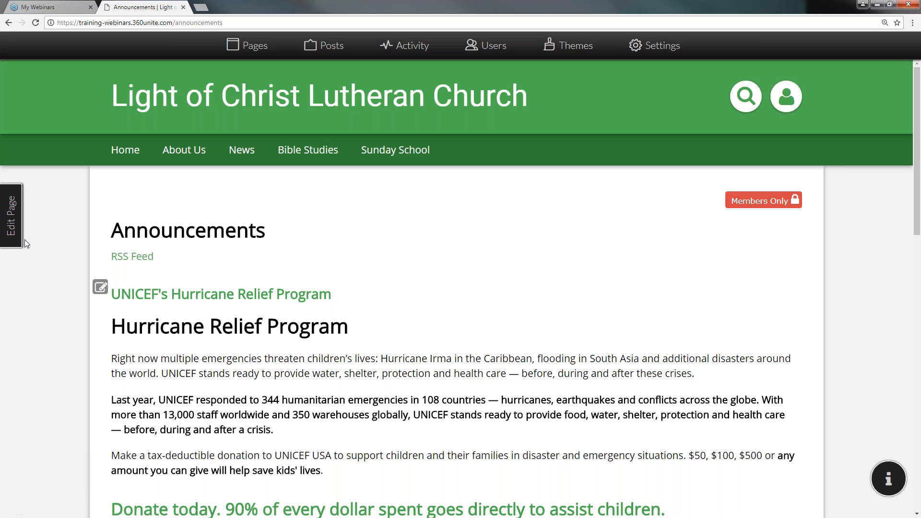
- Open the UNICEF post from the Announcements feed, assign it back to the Hurricane Relief feed, and save
{"action": "left_click", "coordinate": [192, 295]}
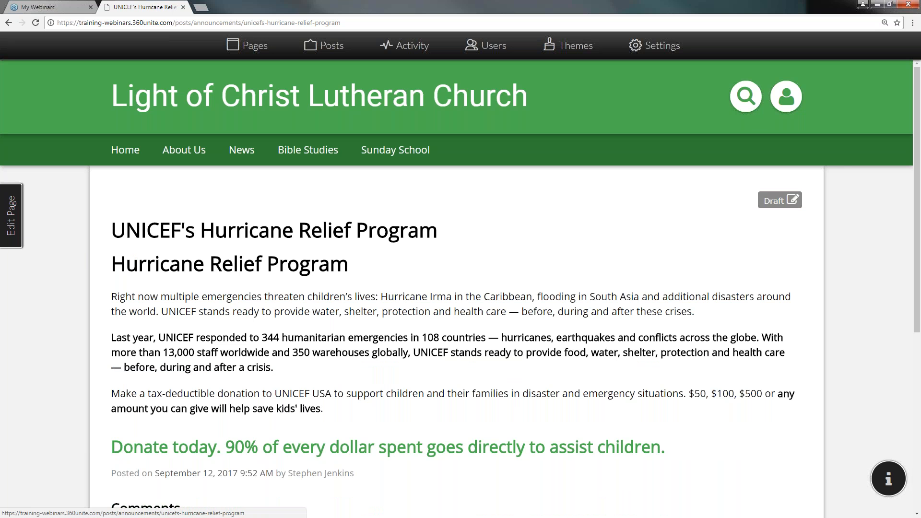
{"action": "left_click", "coordinate": [9, 229]}
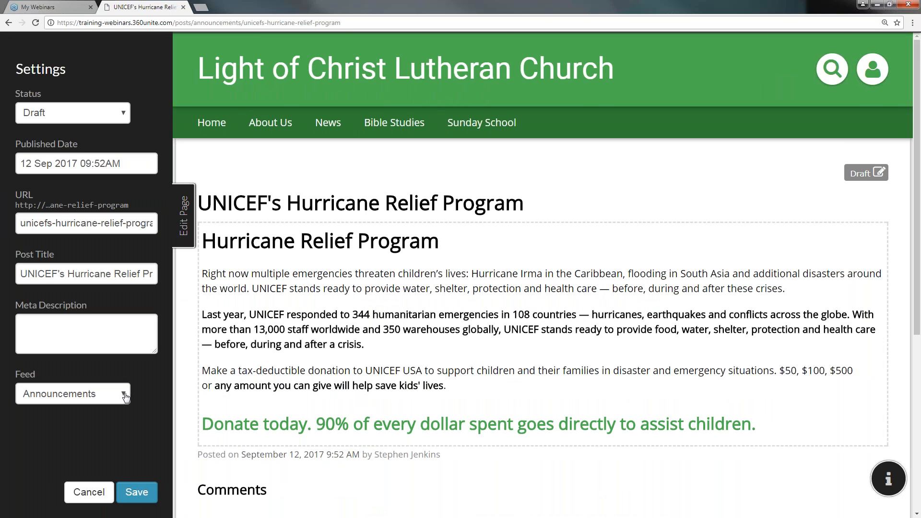
{"action": "left_click", "coordinate": [125, 394]}
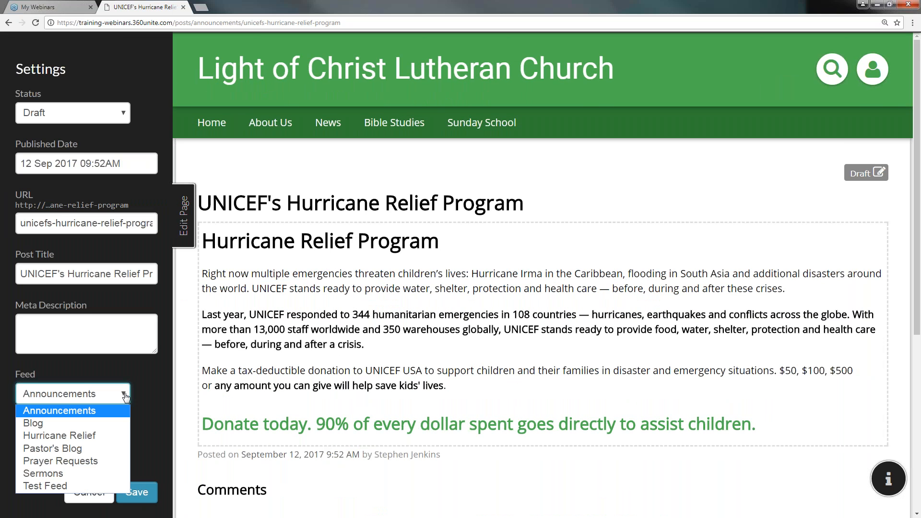
{"action": "left_click", "coordinate": [101, 436]}
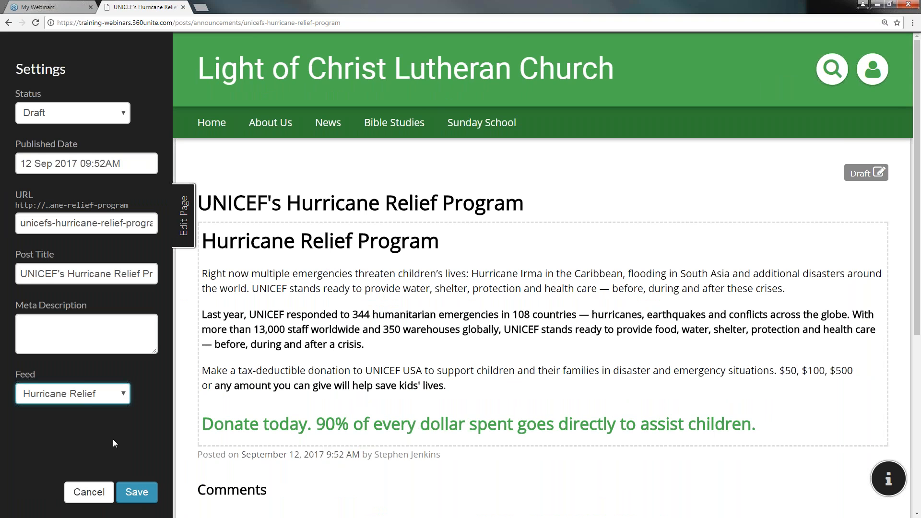
{"action": "left_click", "coordinate": [141, 492]}
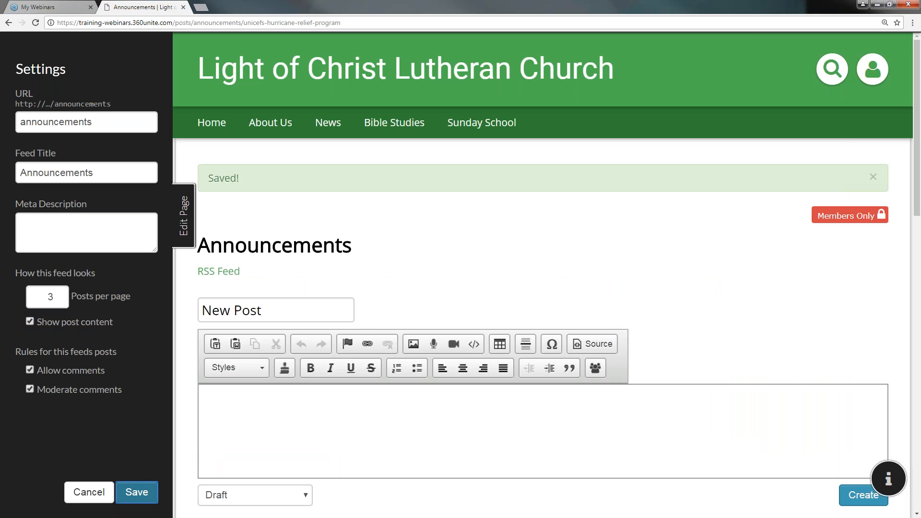
{"action": "left_click", "coordinate": [137, 494]}
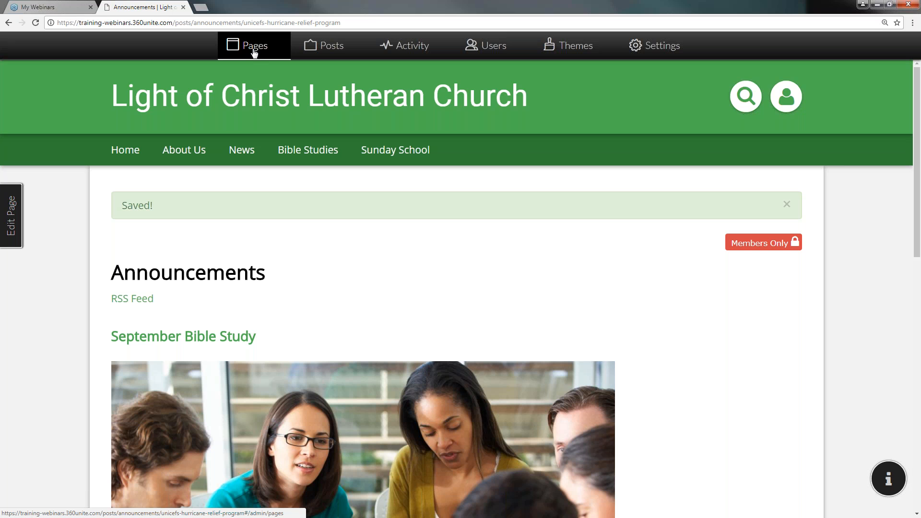
- Publish the Hurricane Relief page under News in the site's page management, save the changes, and return to the website
{"action": "left_click", "coordinate": [254, 50]}
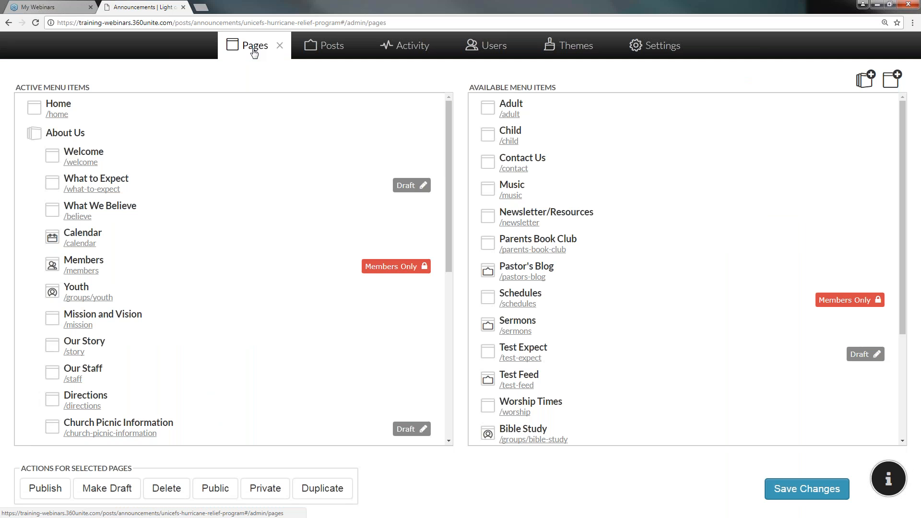
{"action": "scroll", "coordinate": [228, 295], "scroll_direction": "down", "scroll_amount": 3}
{"action": "scroll", "coordinate": [225, 295], "scroll_direction": "down", "scroll_amount": 1}
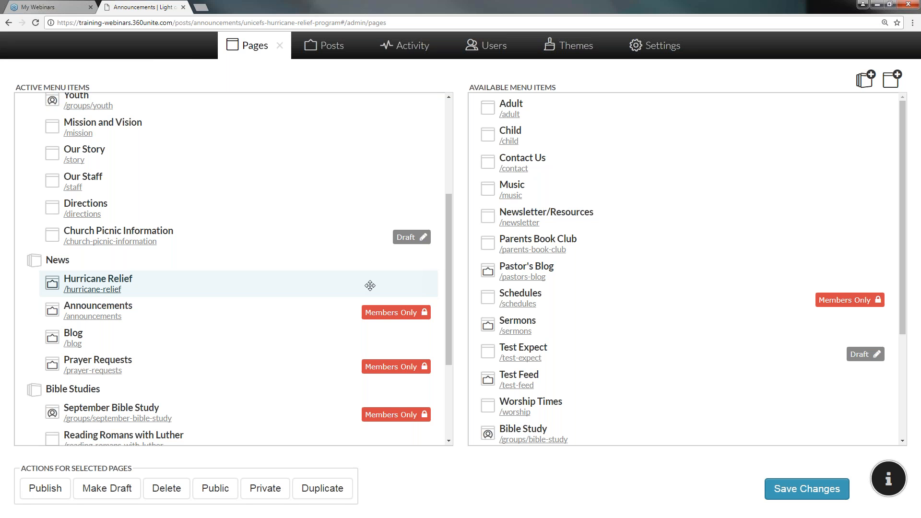
{"action": "left_click", "coordinate": [235, 286]}
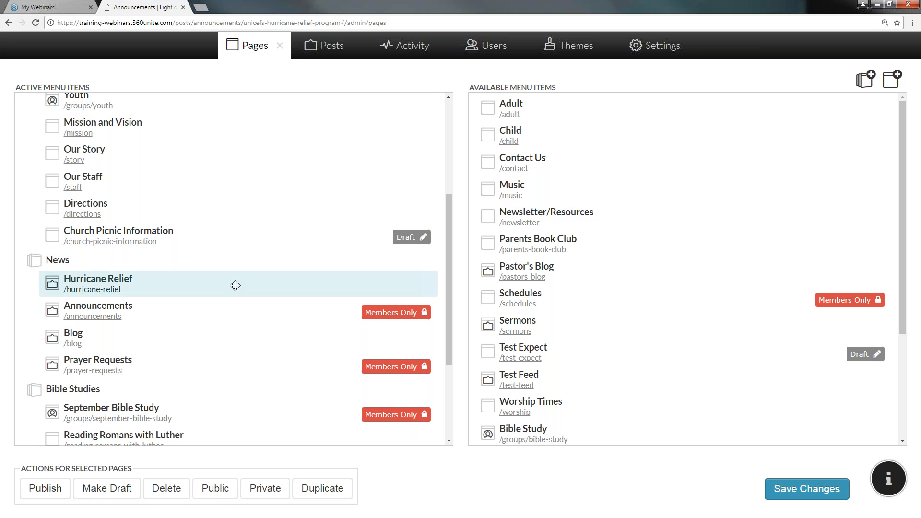
{"action": "left_click", "coordinate": [38, 492]}
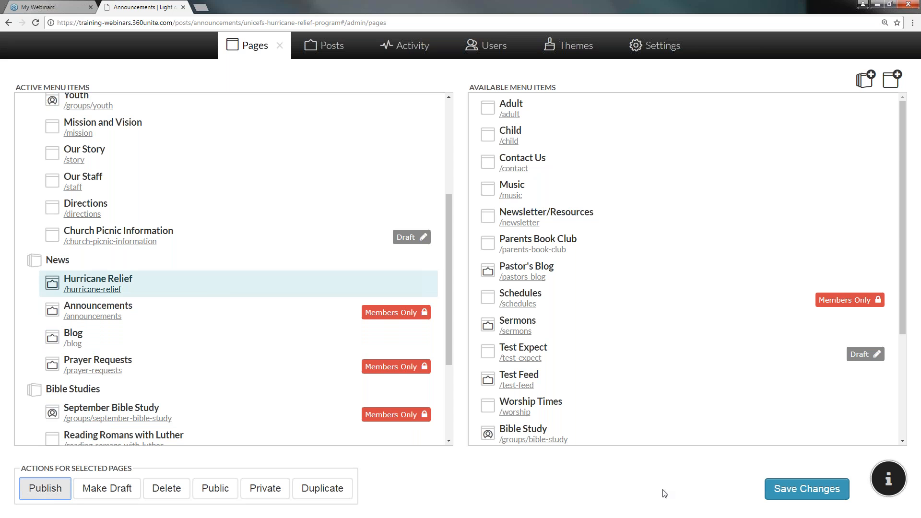
{"action": "left_click", "coordinate": [795, 491]}
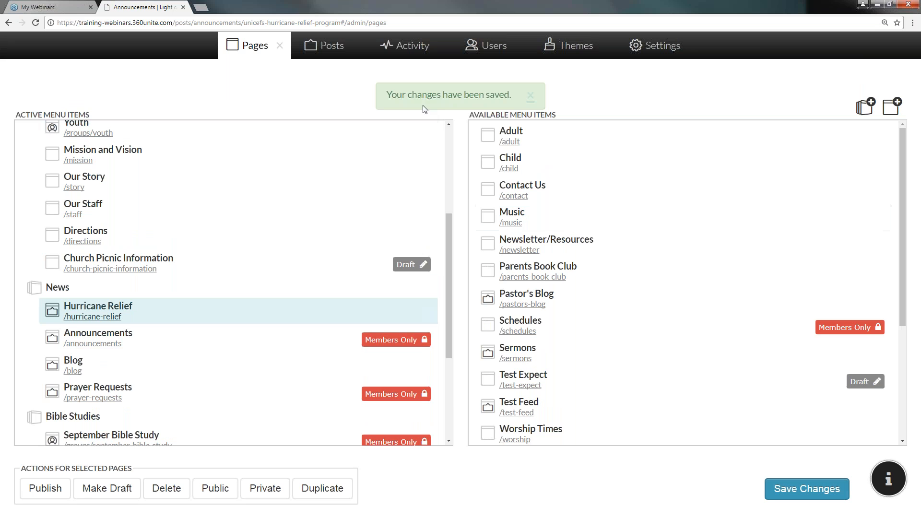
{"action": "left_click", "coordinate": [280, 47]}
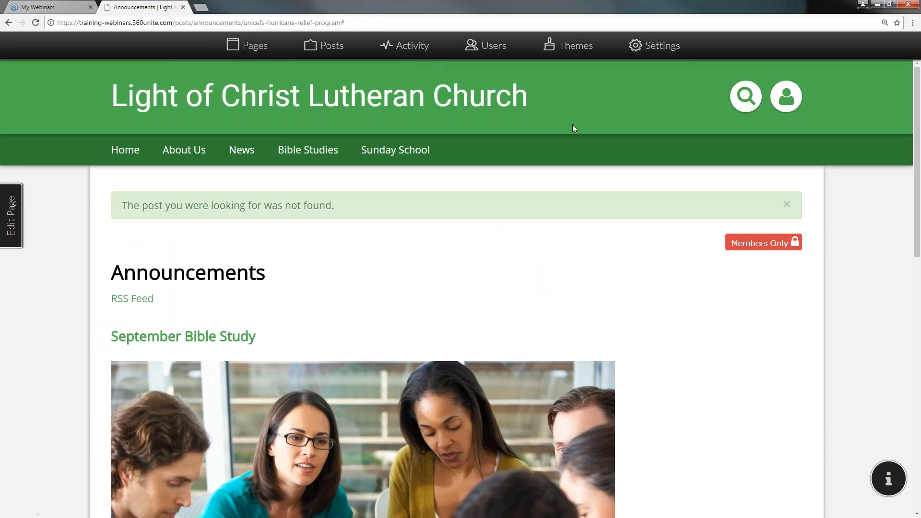
- Sign out of the website and open the Hurricane Relief feed under News to check which posts visitors see
{"action": "left_click", "coordinate": [785, 98]}
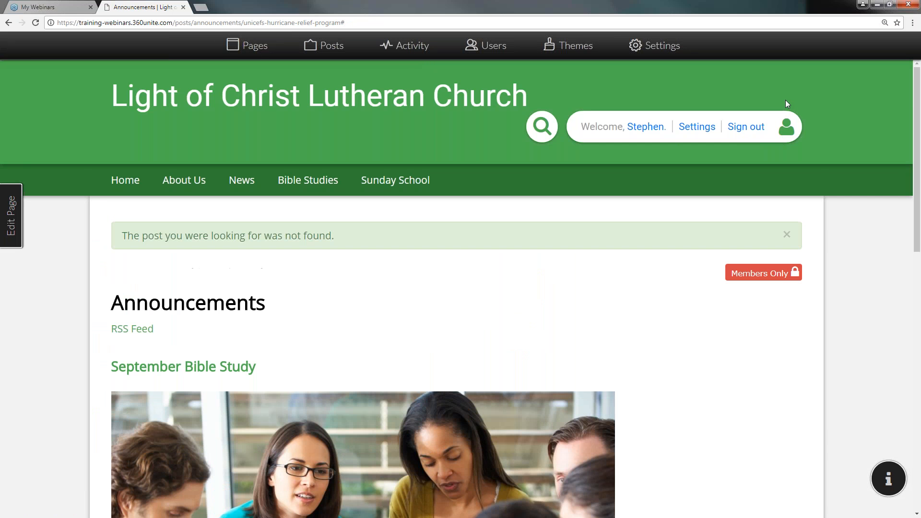
{"action": "left_click", "coordinate": [747, 128]}
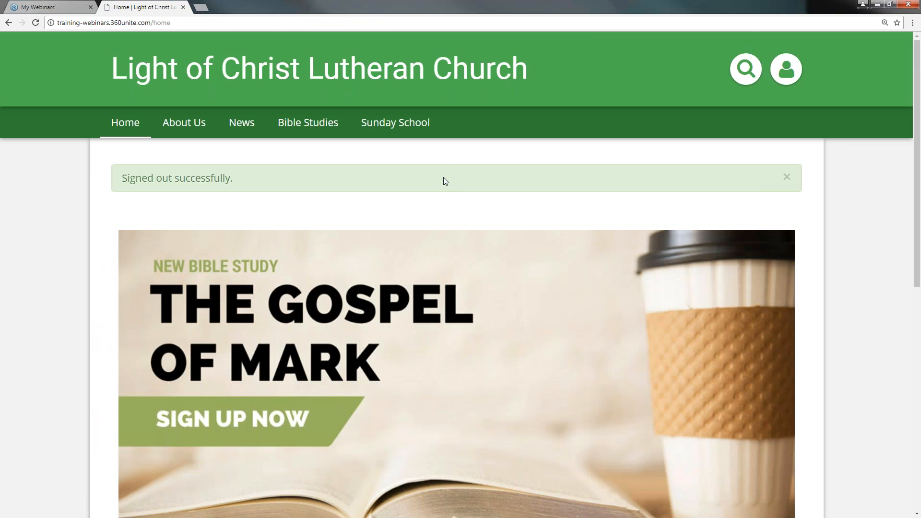
{"action": "mouse_move", "coordinate": [232, 124]}
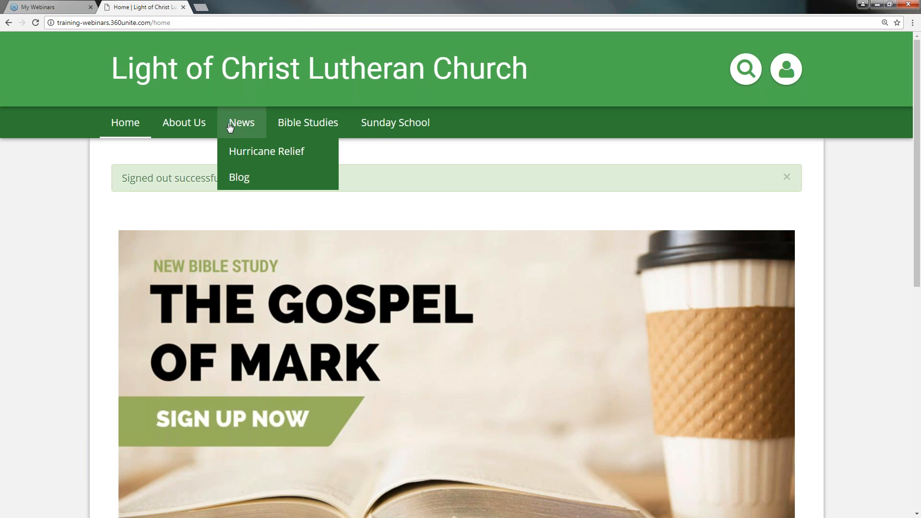
{"action": "left_click", "coordinate": [261, 157]}
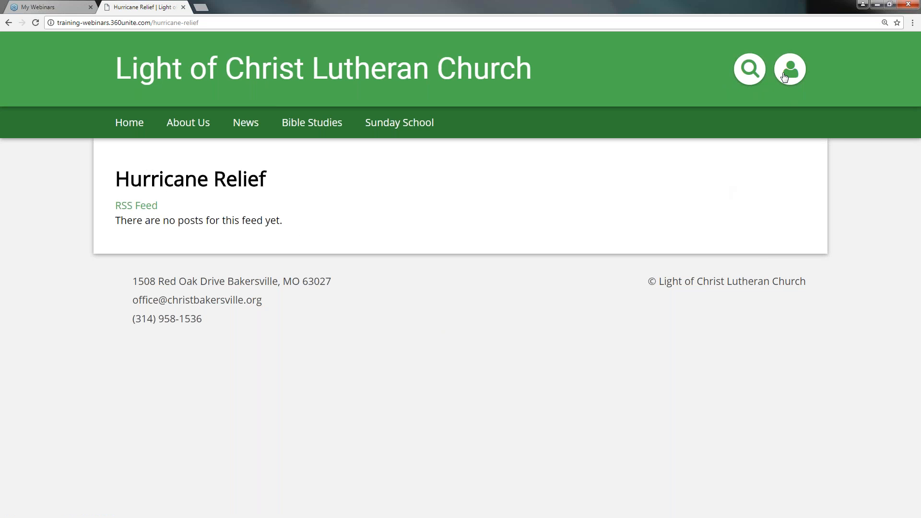
- Sign back in and open the UNICEF's Hurricane Relief Program post from the Hurricane Relief feed
{"action": "left_click", "coordinate": [754, 72]}
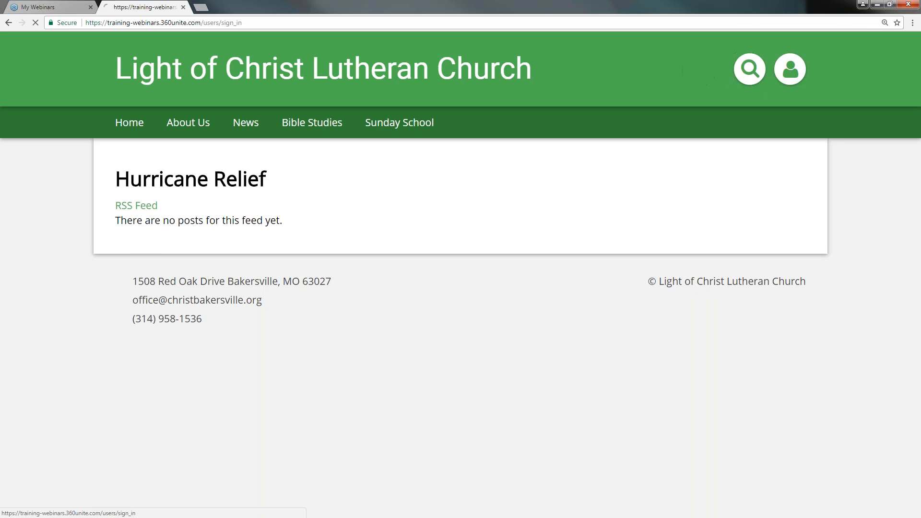
{"action": "left_click", "coordinate": [134, 321]}
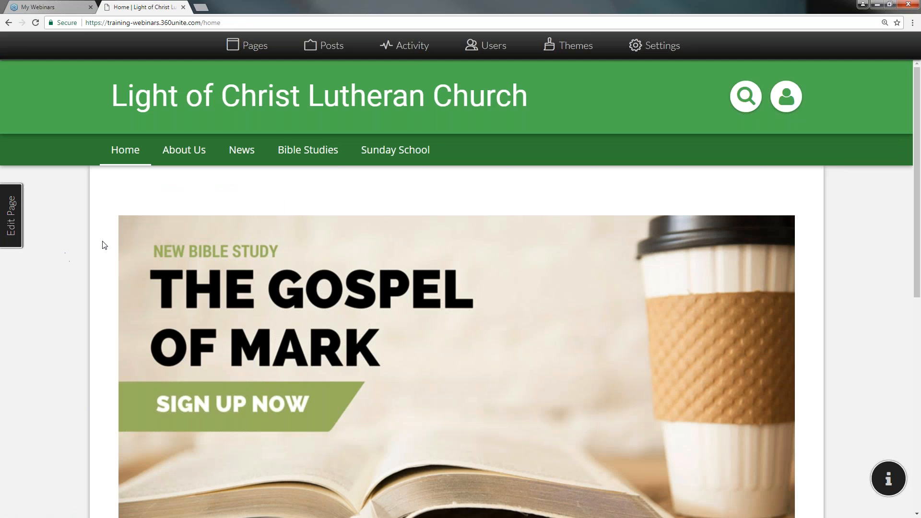
{"action": "mouse_move", "coordinate": [242, 152]}
{"action": "left_click", "coordinate": [252, 178]}
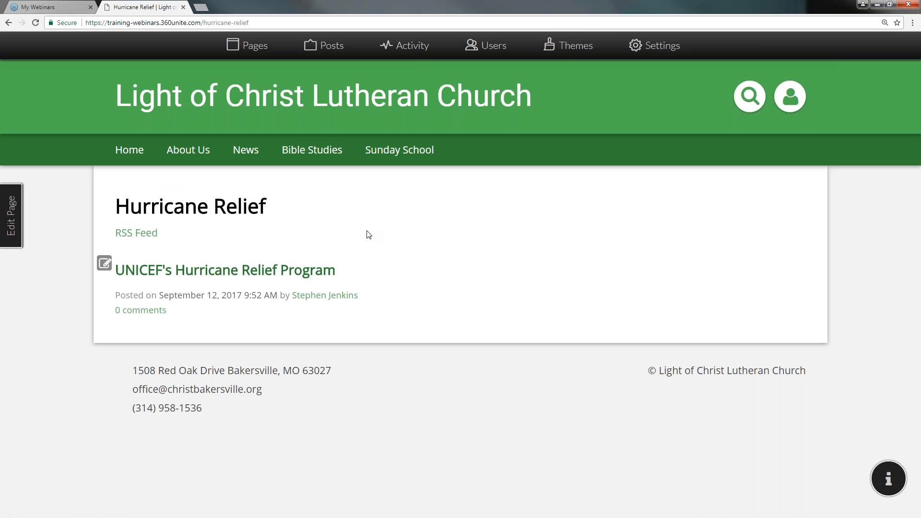
{"action": "left_click", "coordinate": [164, 271]}
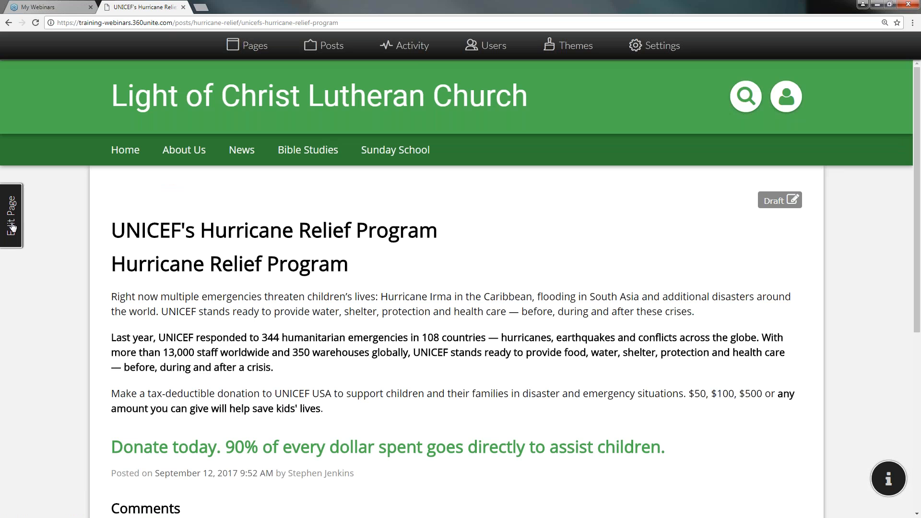
- Set the UNICEF's Hurricane Relief Program post's status to Published and save it
{"action": "left_click", "coordinate": [12, 228]}
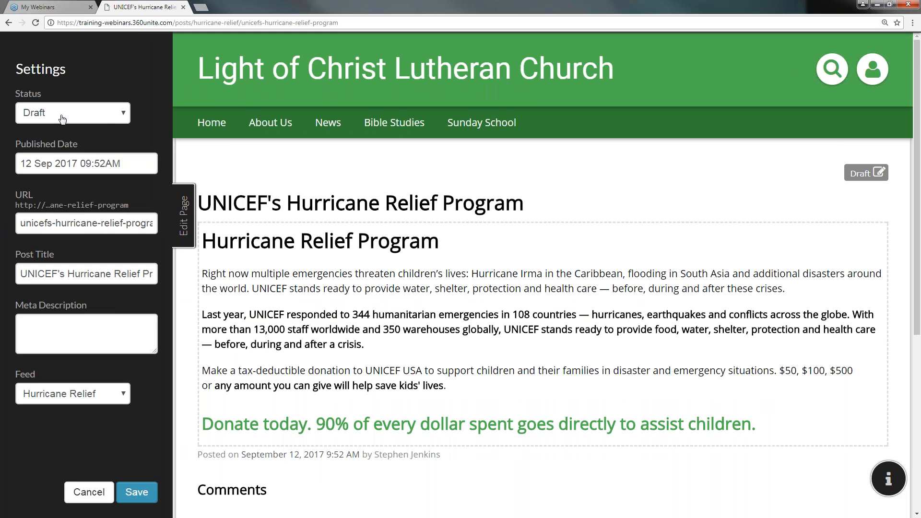
{"action": "left_click", "coordinate": [121, 114]}
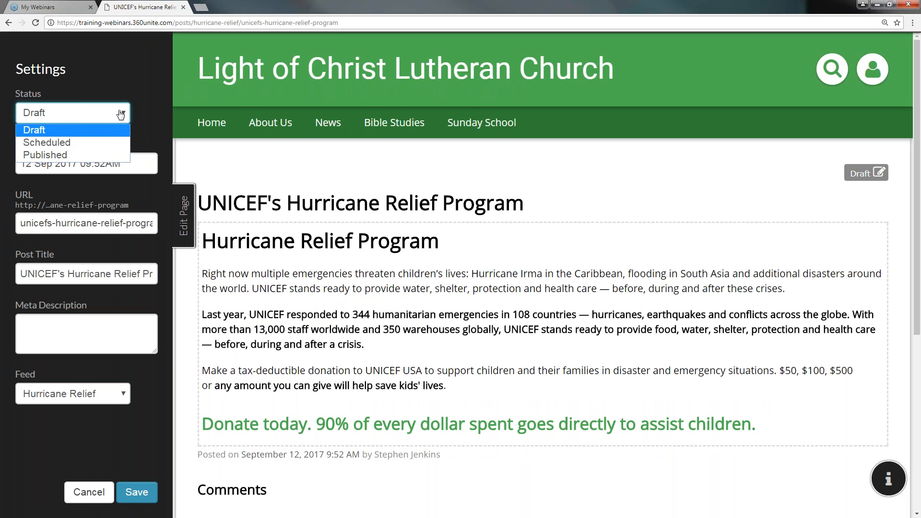
{"action": "left_click", "coordinate": [73, 142]}
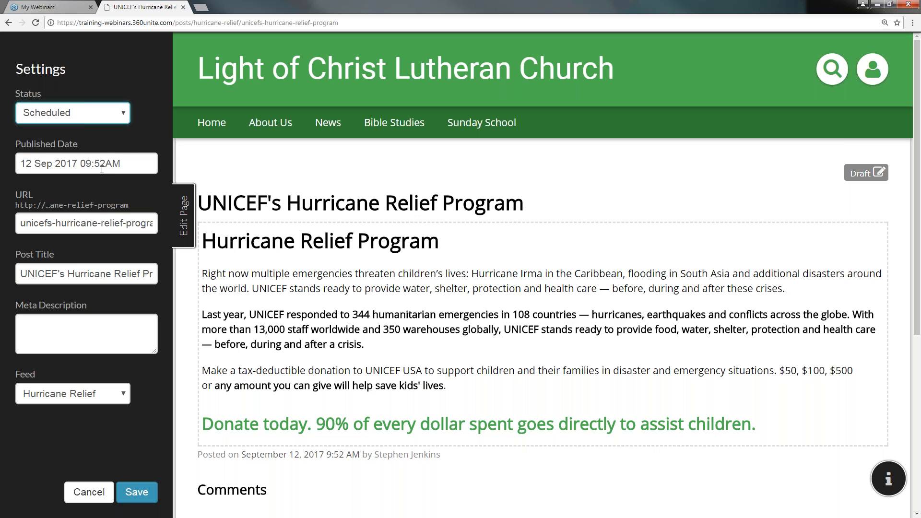
{"action": "left_click", "coordinate": [103, 113]}
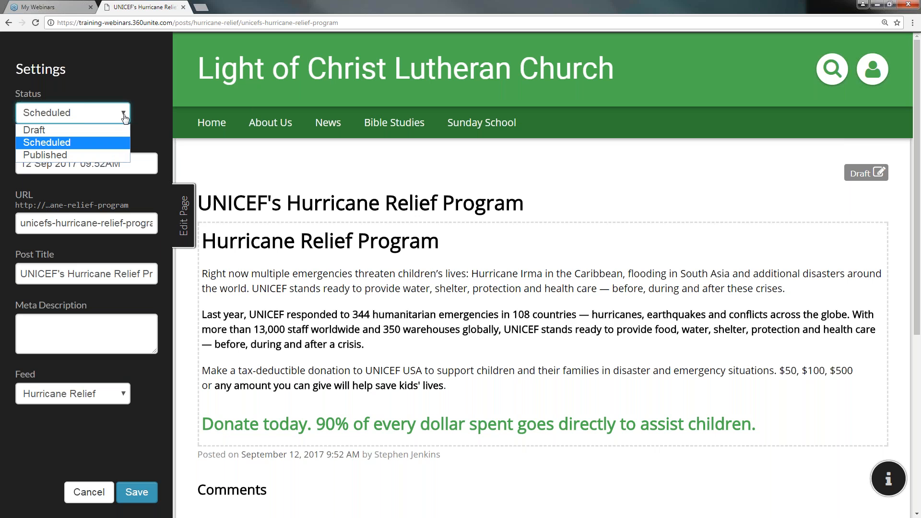
{"action": "left_click", "coordinate": [97, 156]}
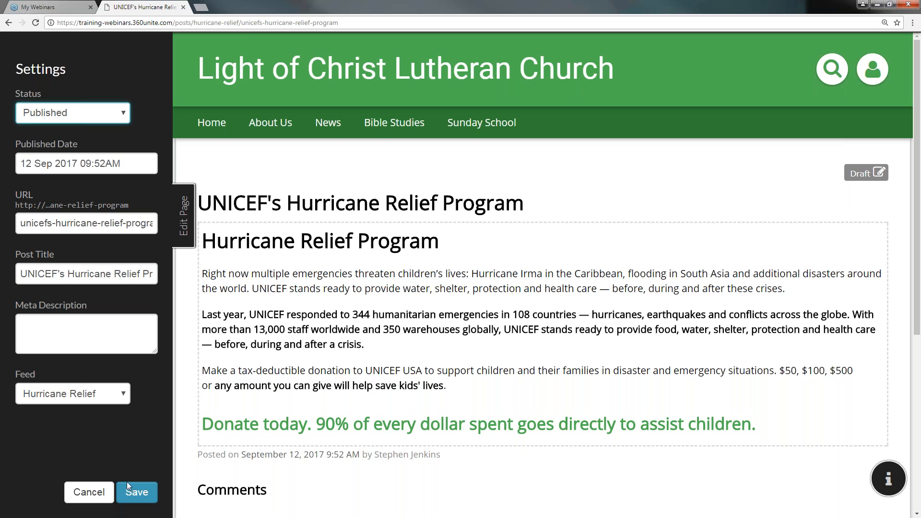
{"action": "left_click", "coordinate": [139, 495]}
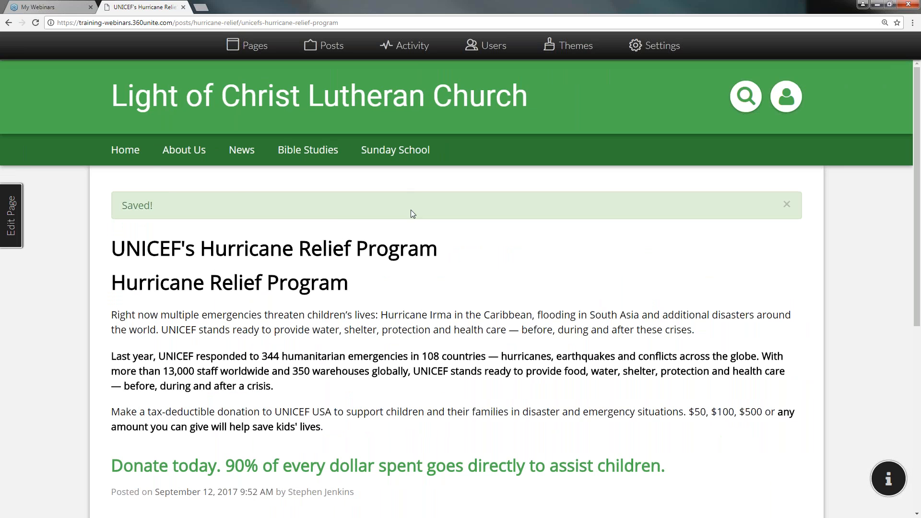
- Sign out from the home page and view the UNICEF post in the Hurricane Relief feed as a visitor
{"action": "left_click", "coordinate": [127, 160]}
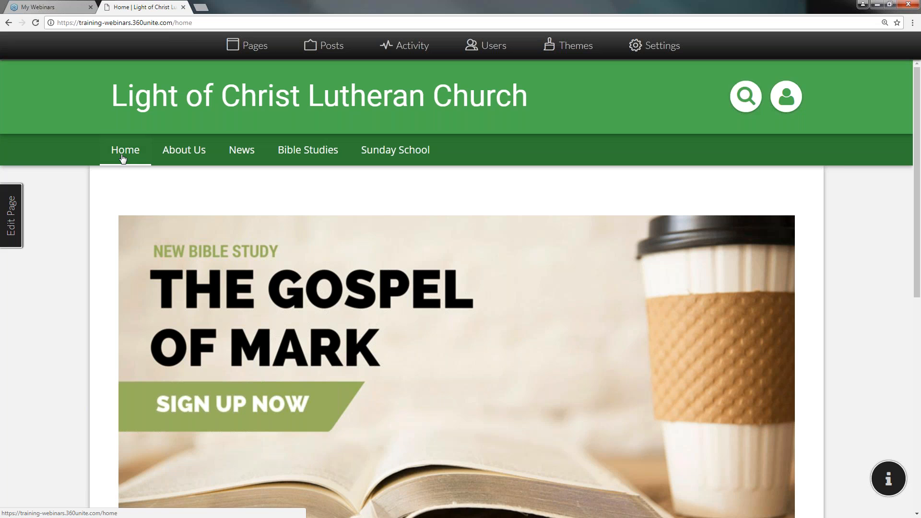
{"action": "left_click", "coordinate": [782, 108]}
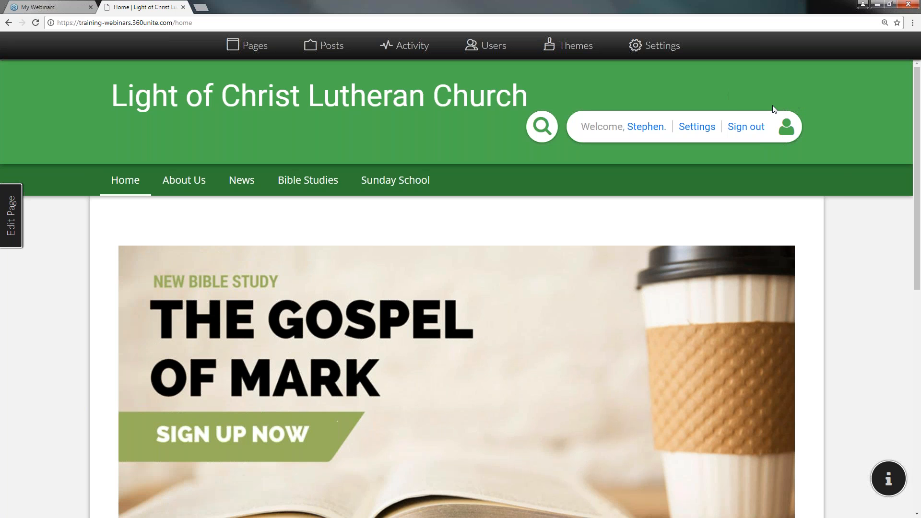
{"action": "left_click", "coordinate": [745, 126]}
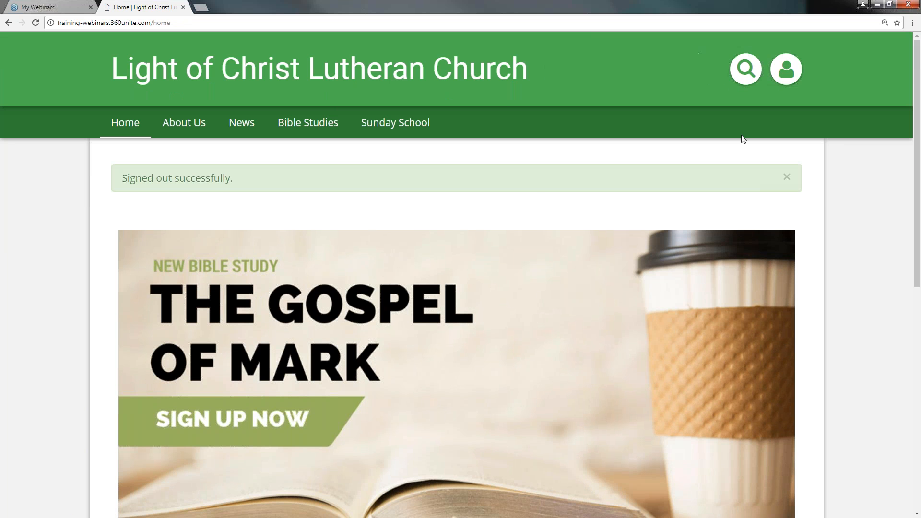
{"action": "mouse_move", "coordinate": [234, 131]}
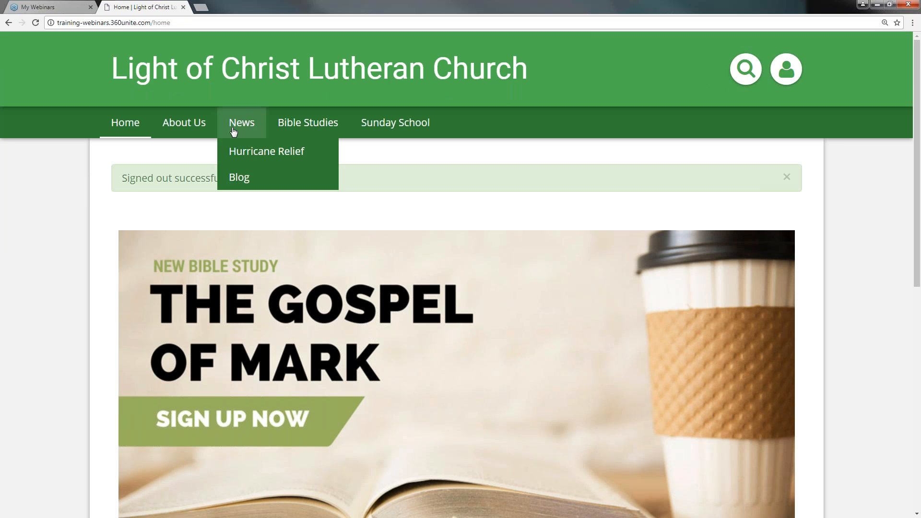
{"action": "left_click", "coordinate": [253, 153]}
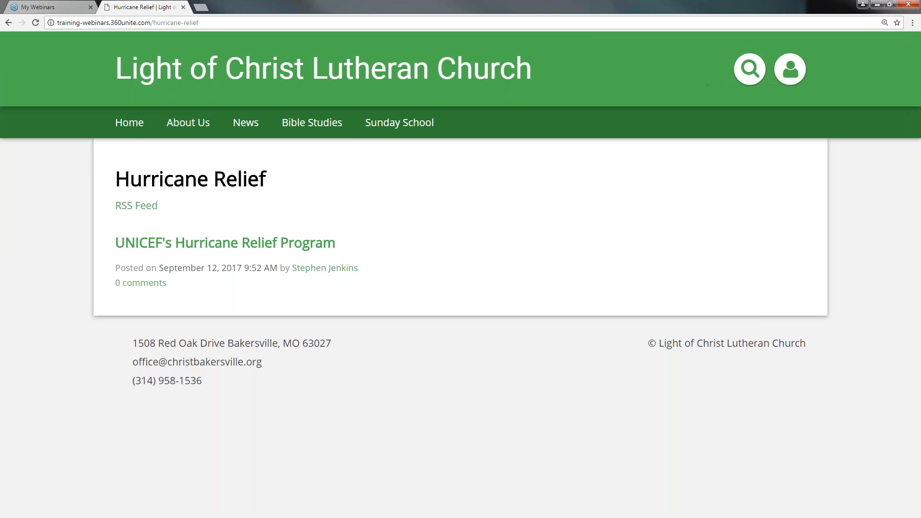
{"action": "left_click", "coordinate": [209, 244]}
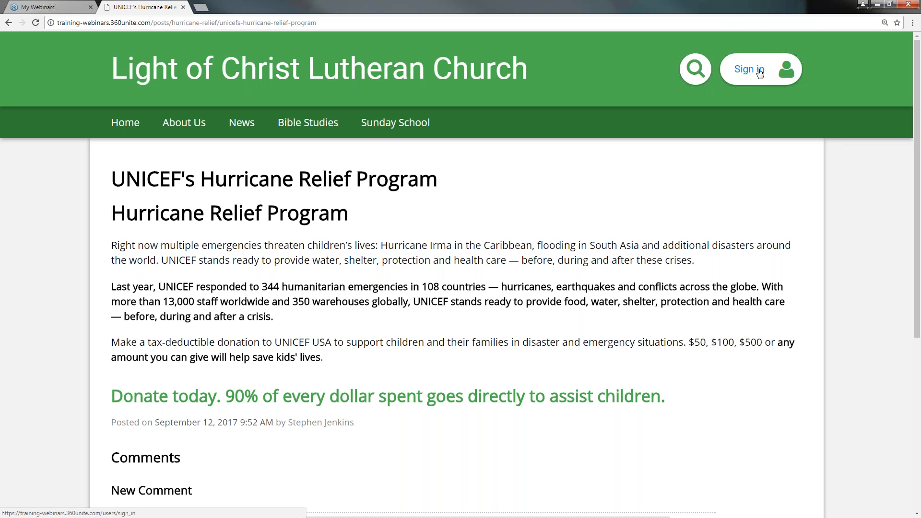
- Sign in again and return to the UNICEF's Hurricane Relief Program post through the Hurricane Relief feed under News
{"action": "left_click", "coordinate": [785, 74]}
{"action": "left_click", "coordinate": [136, 320]}
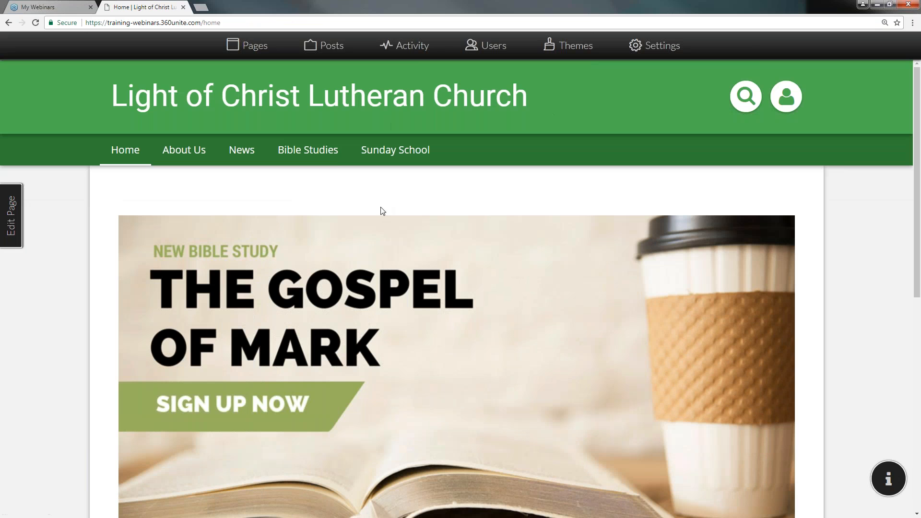
{"action": "mouse_move", "coordinate": [242, 157]}
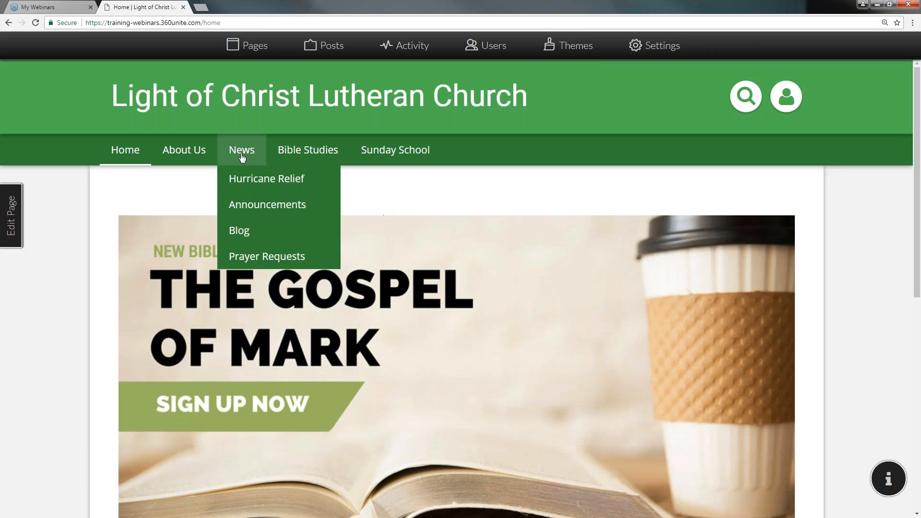
{"action": "left_click", "coordinate": [267, 180]}
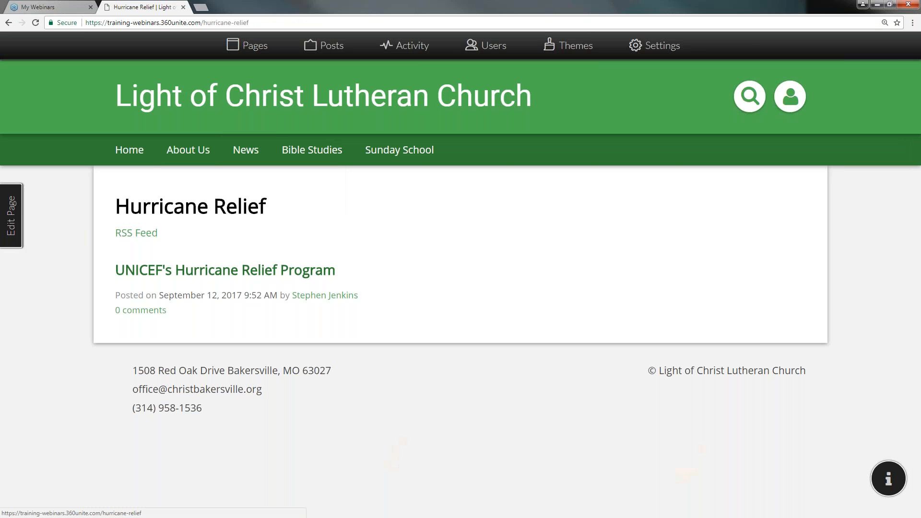
{"action": "left_click", "coordinate": [232, 275]}
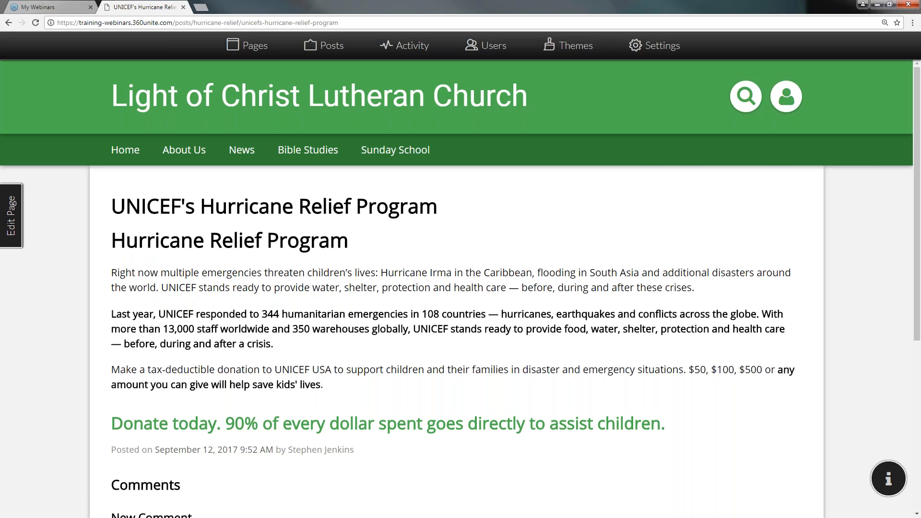
- Edit the UNICEF post and insert two blank lines between the Hurricane Relief Program heading and the first paragraph
{"action": "left_click", "coordinate": [15, 230]}
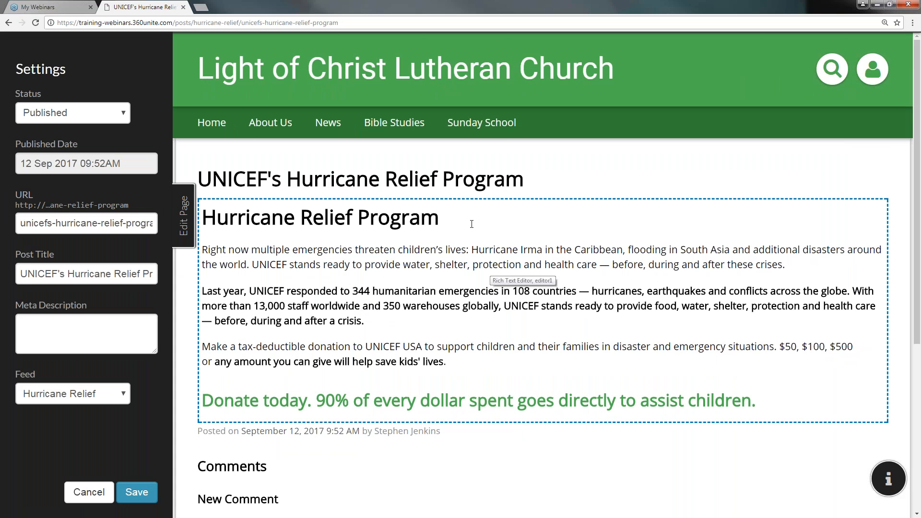
{"action": "left_click", "coordinate": [223, 239]}
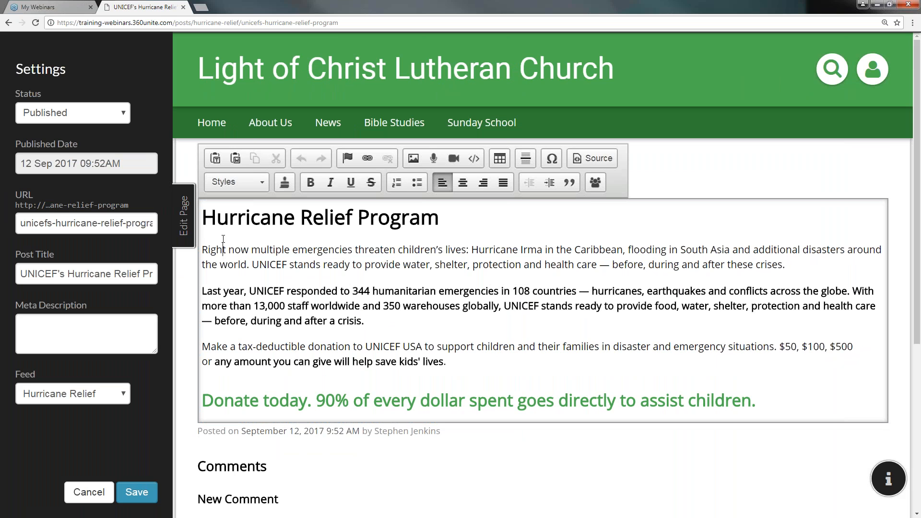
{"action": "left_click", "coordinate": [205, 243]}
{"action": "key", "text": "Return"}
{"action": "key", "text": "Return"}
{"action": "key", "text": "Up"}
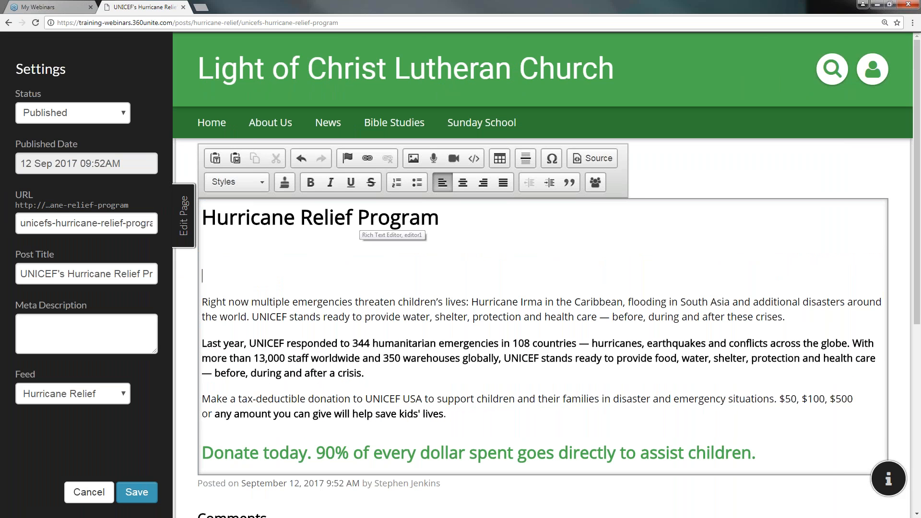
- Upload the Relief Help image from the Training Webinar Content folder and insert it below the post's Hurricane Relief Program heading
{"action": "left_click", "coordinate": [413, 157]}
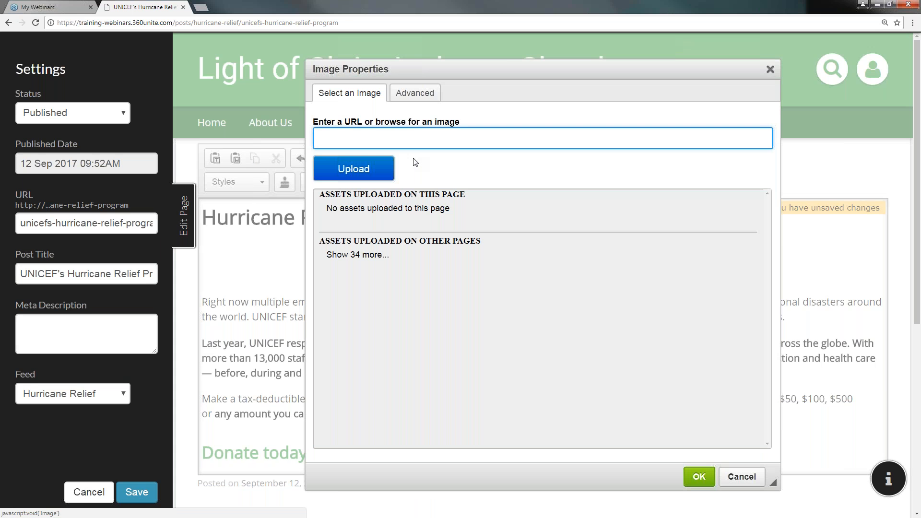
{"action": "left_click", "coordinate": [363, 171]}
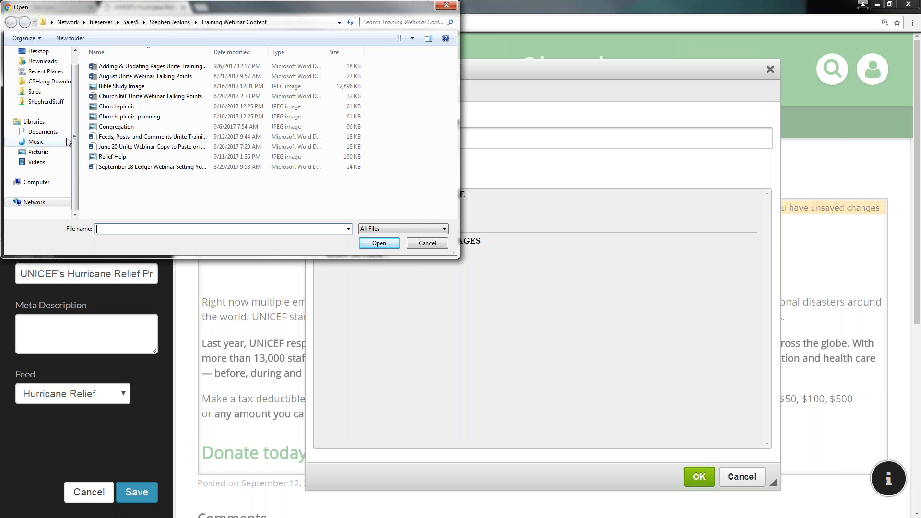
{"action": "scroll", "coordinate": [46, 115], "scroll_direction": "up", "scroll_amount": 1}
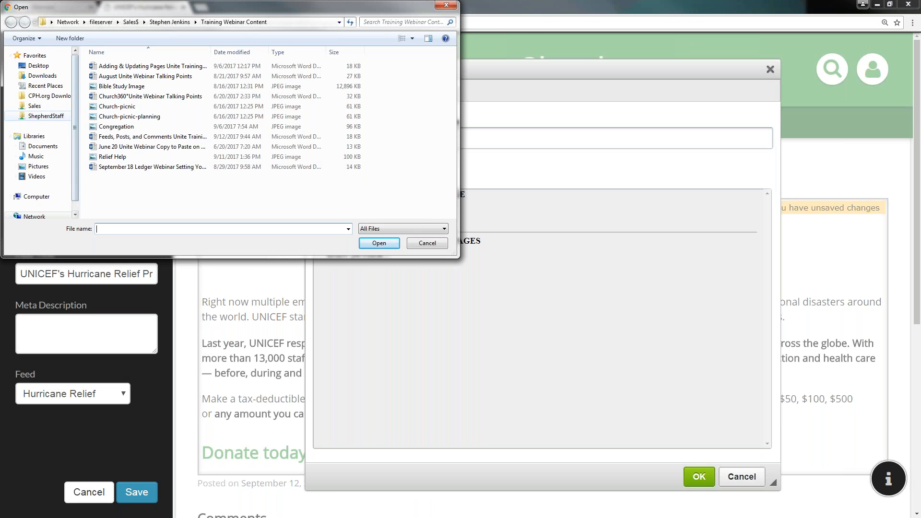
{"action": "left_click", "coordinate": [34, 105]}
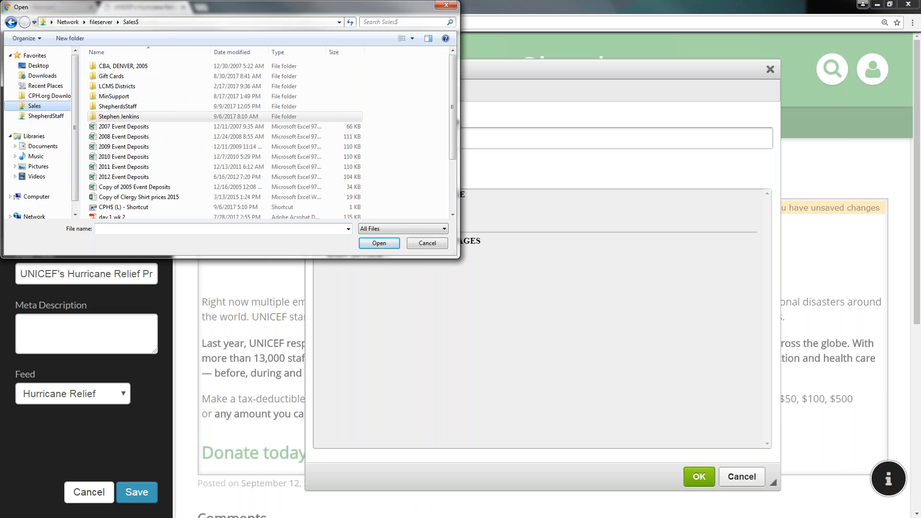
{"action": "left_click", "coordinate": [144, 116]}
{"action": "double_click", "coordinate": [142, 117]}
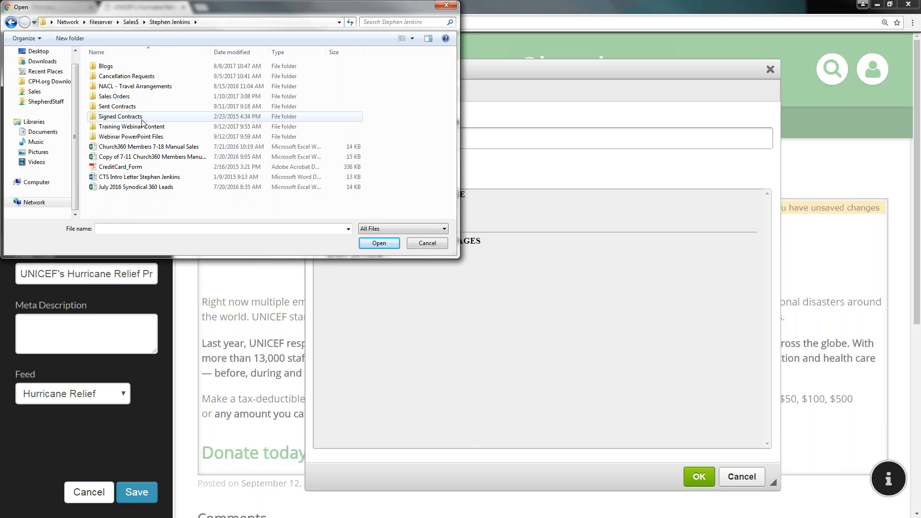
{"action": "left_click", "coordinate": [143, 128]}
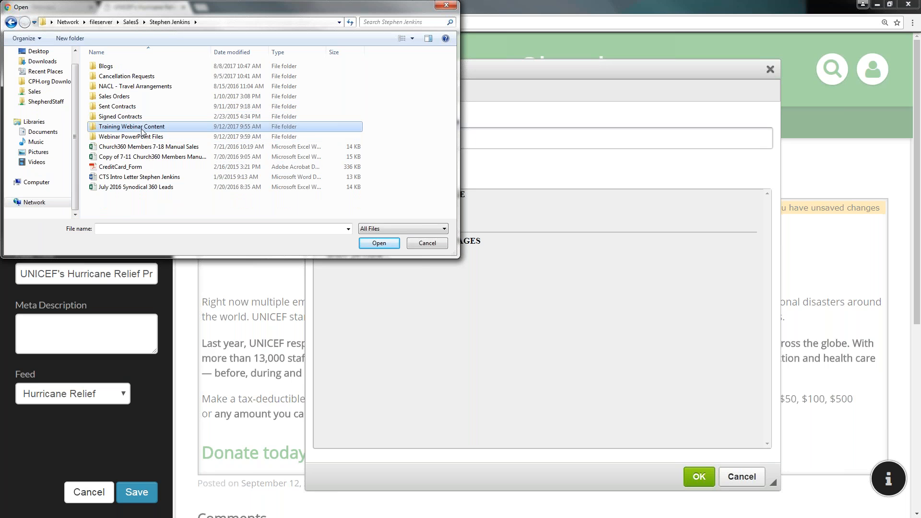
{"action": "double_click", "coordinate": [142, 128]}
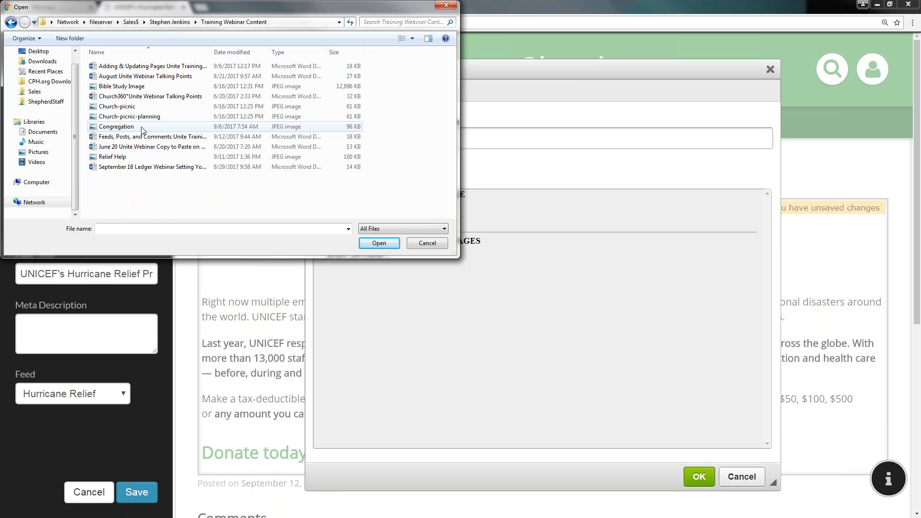
{"action": "left_click", "coordinate": [137, 157]}
{"action": "left_click", "coordinate": [378, 243]}
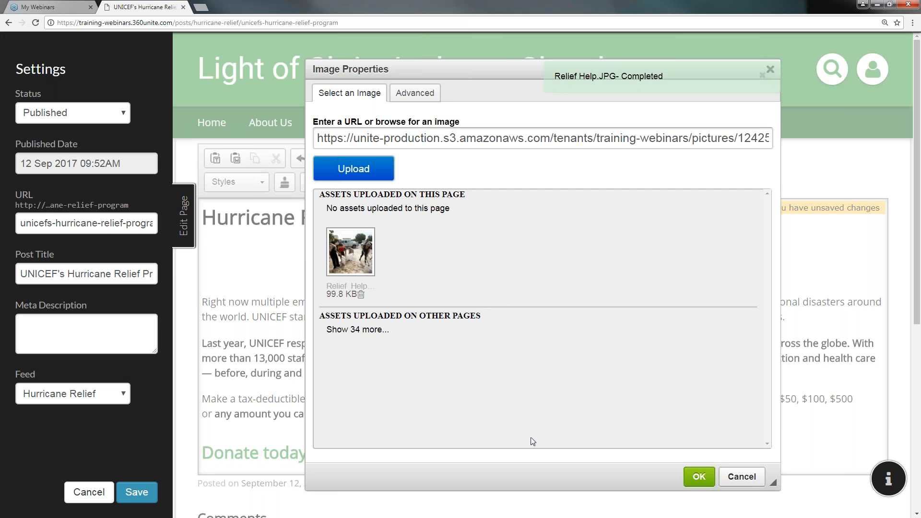
{"action": "left_click", "coordinate": [696, 477]}
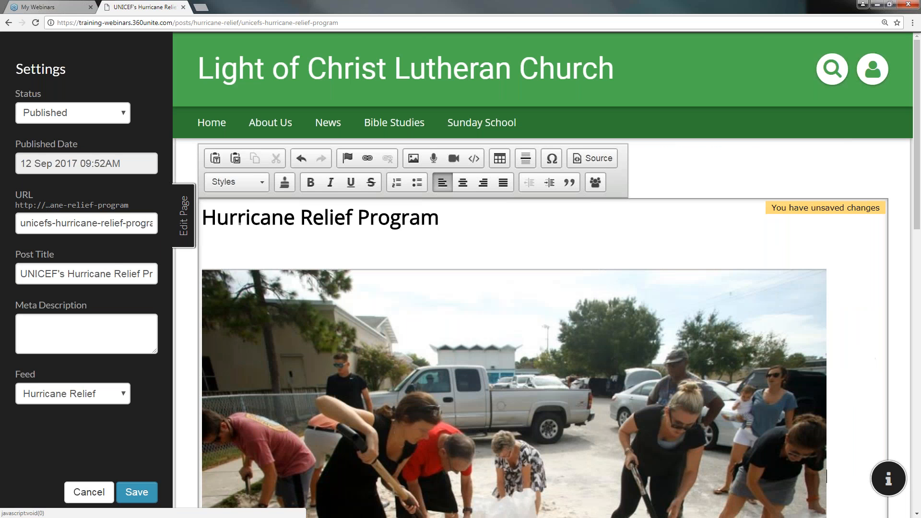
- Check the inserted image's placement above the first paragraph and save the UNICEF post
{"action": "scroll", "coordinate": [489, 359], "scroll_direction": "down", "scroll_amount": 4}
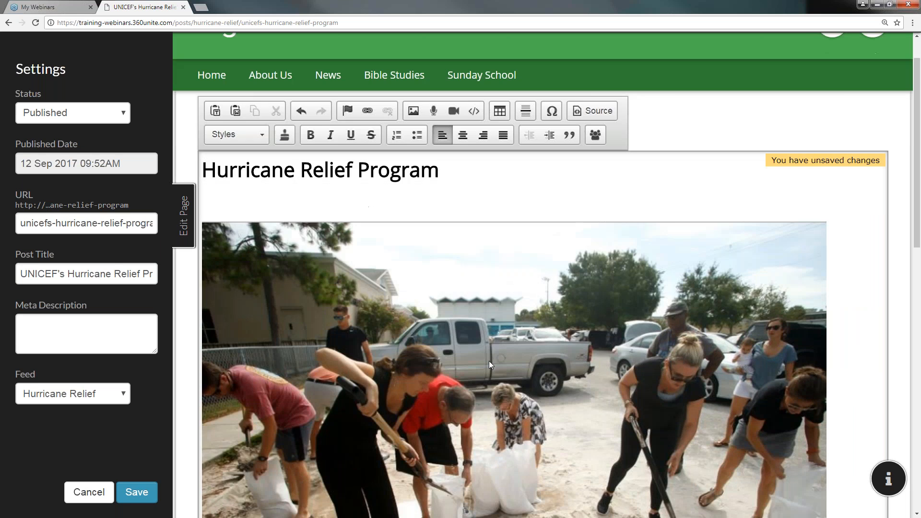
{"action": "scroll", "coordinate": [491, 368], "scroll_direction": "down", "scroll_amount": 1}
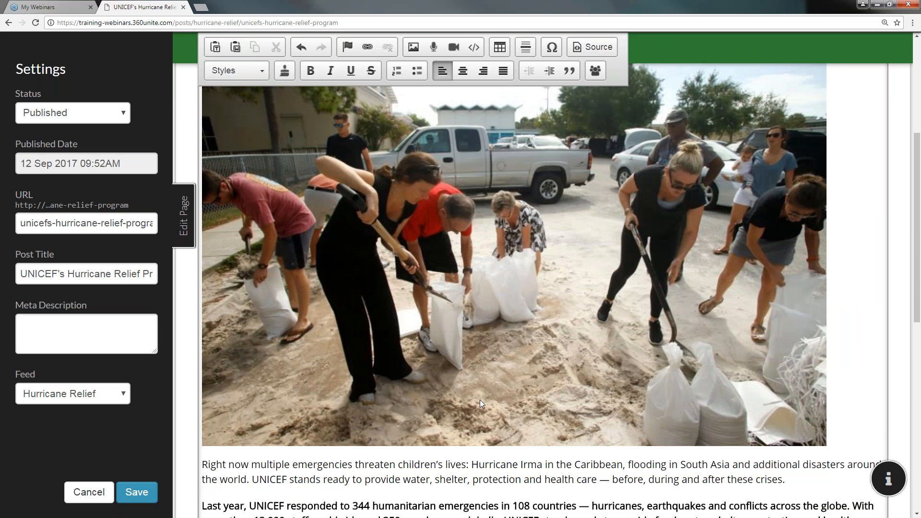
{"action": "scroll", "coordinate": [475, 405], "scroll_direction": "down", "scroll_amount": 2}
{"action": "scroll", "coordinate": [435, 417], "scroll_direction": "down", "scroll_amount": 1}
{"action": "scroll", "coordinate": [480, 482], "scroll_direction": "up", "scroll_amount": 2}
{"action": "left_click", "coordinate": [131, 494]}
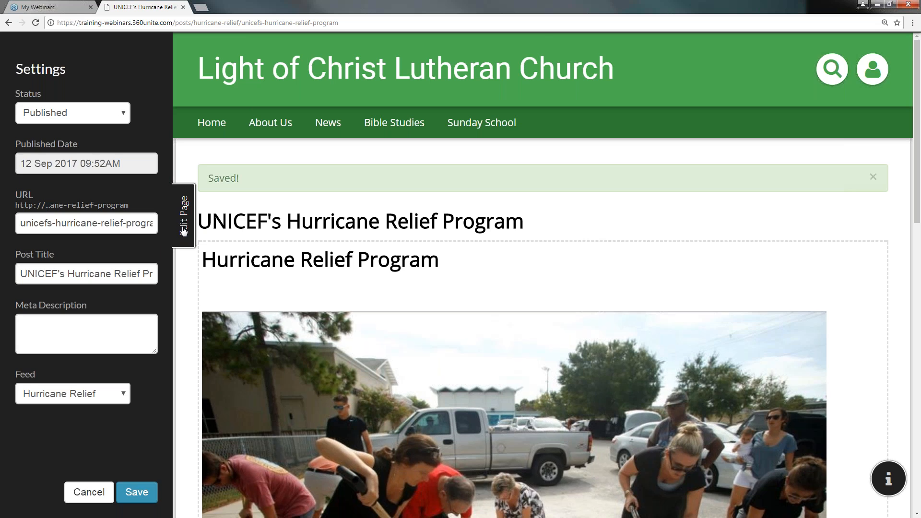
- Close the page editing panel and review the saved UNICEF post from its title down to the comments section
{"action": "left_click", "coordinate": [183, 230]}
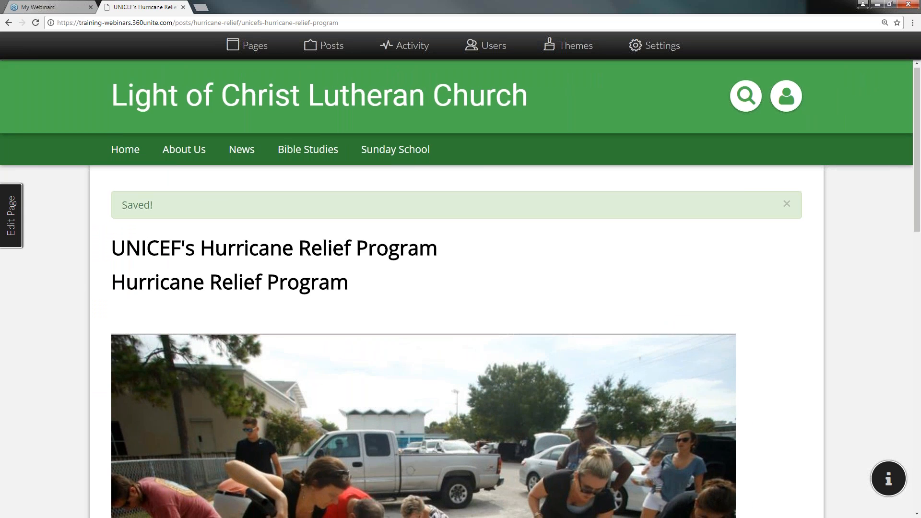
{"action": "scroll", "coordinate": [157, 301], "scroll_direction": "down", "scroll_amount": 3}
{"action": "scroll", "coordinate": [114, 316], "scroll_direction": "down", "scroll_amount": 6}
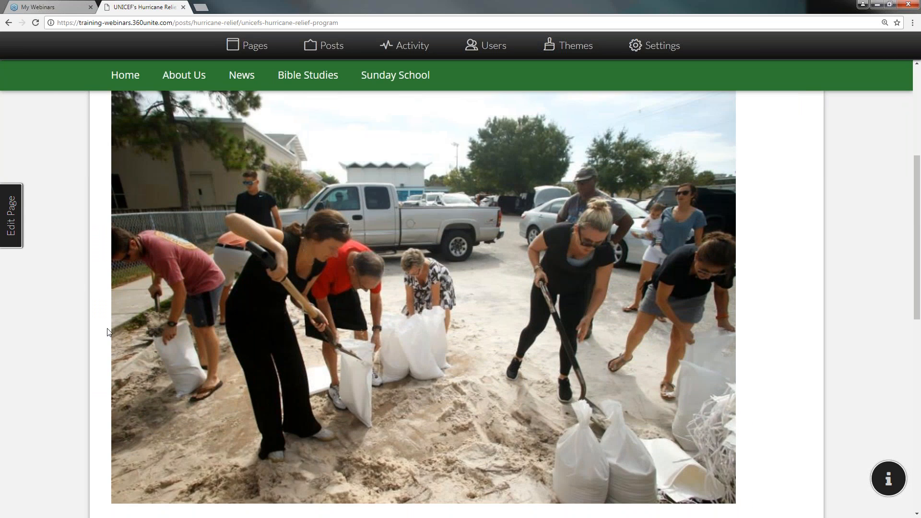
{"action": "scroll", "coordinate": [108, 333], "scroll_direction": "down", "scroll_amount": 5}
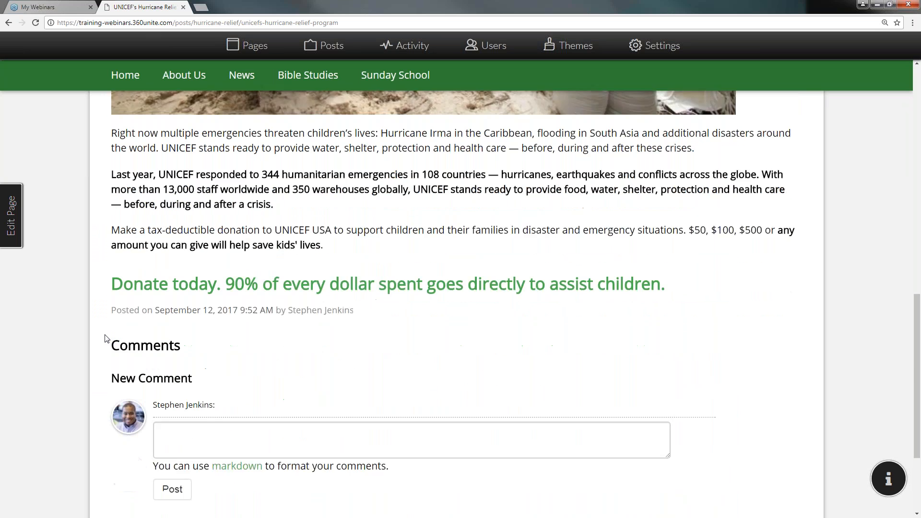
{"action": "scroll", "coordinate": [106, 339], "scroll_direction": "up", "scroll_amount": 4}
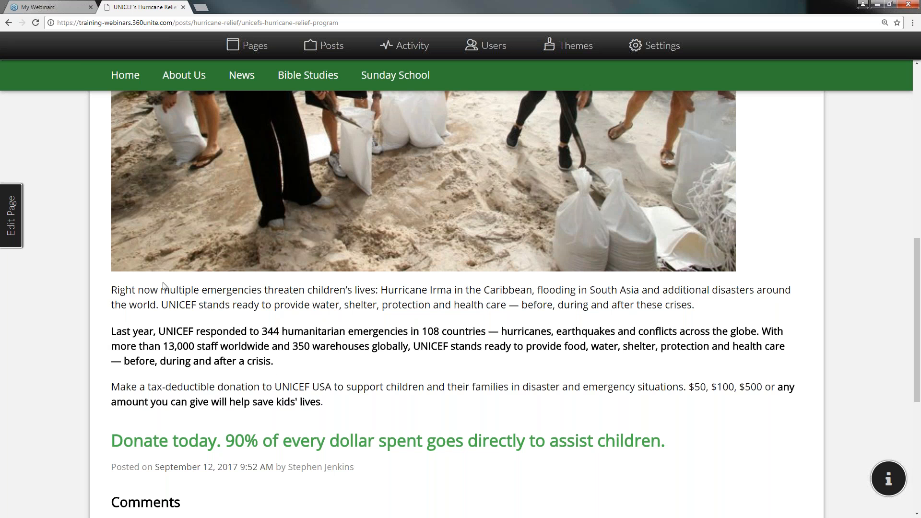
{"action": "scroll", "coordinate": [246, 279], "scroll_direction": "up", "scroll_amount": 10}
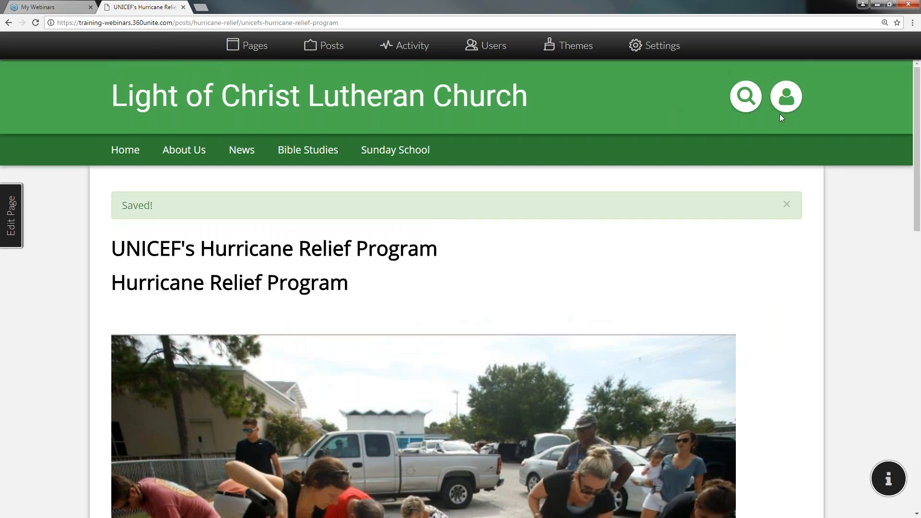
- Sign out and view the UNICEF post's comment form as a visitor through the Hurricane Relief feed under News
{"action": "left_click", "coordinate": [783, 108]}
{"action": "left_click", "coordinate": [758, 126]}
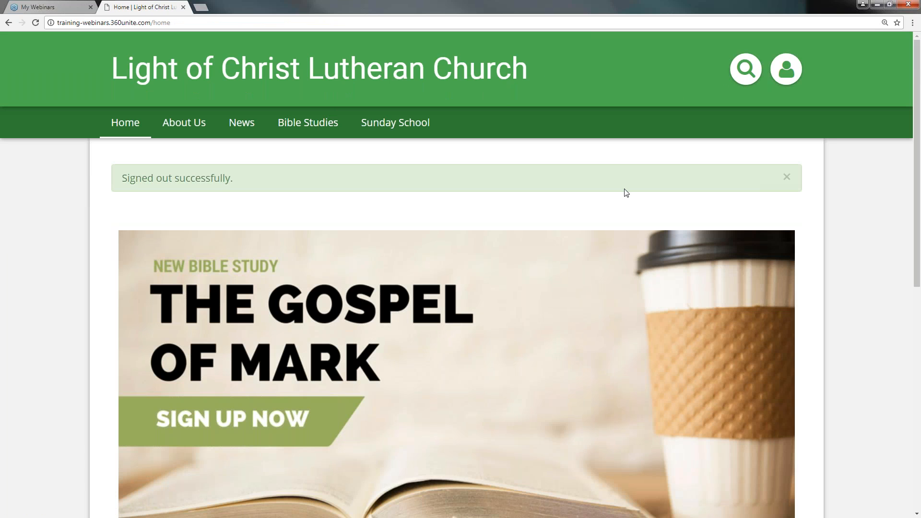
{"action": "mouse_move", "coordinate": [242, 124]}
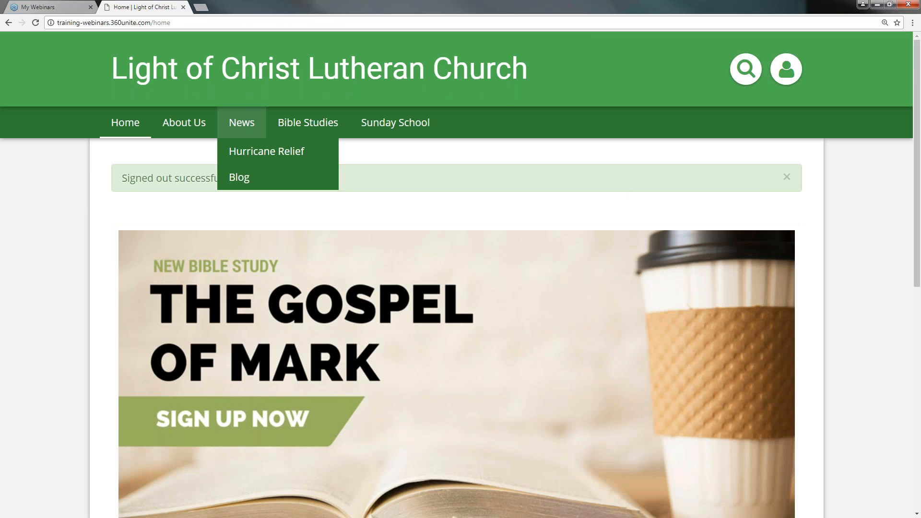
{"action": "left_click", "coordinate": [251, 159]}
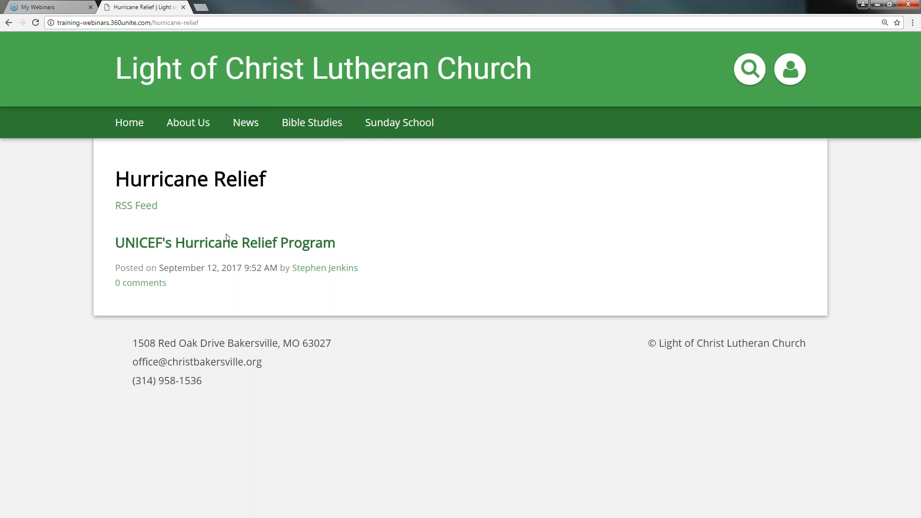
{"action": "left_click", "coordinate": [226, 239]}
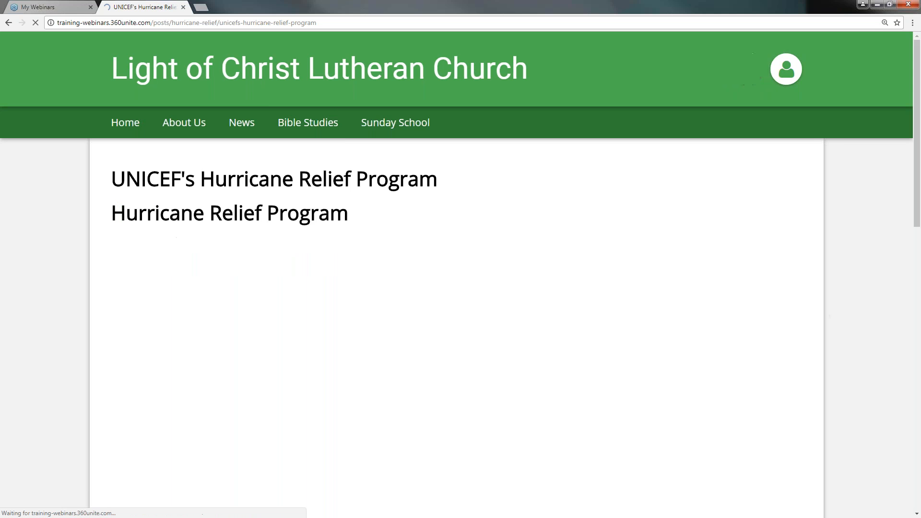
{"action": "scroll", "coordinate": [66, 253], "scroll_direction": "down", "scroll_amount": 4}
{"action": "scroll", "coordinate": [70, 261], "scroll_direction": "down", "scroll_amount": 9}
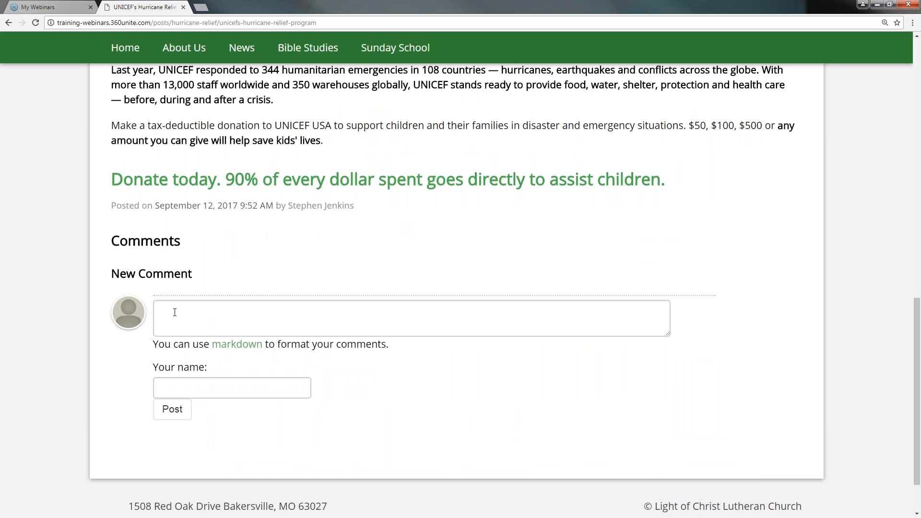
- Try to post the comment "How much should I donate?" on the UNICEF post with the visitor's full name
{"action": "left_click", "coordinate": [175, 312]}
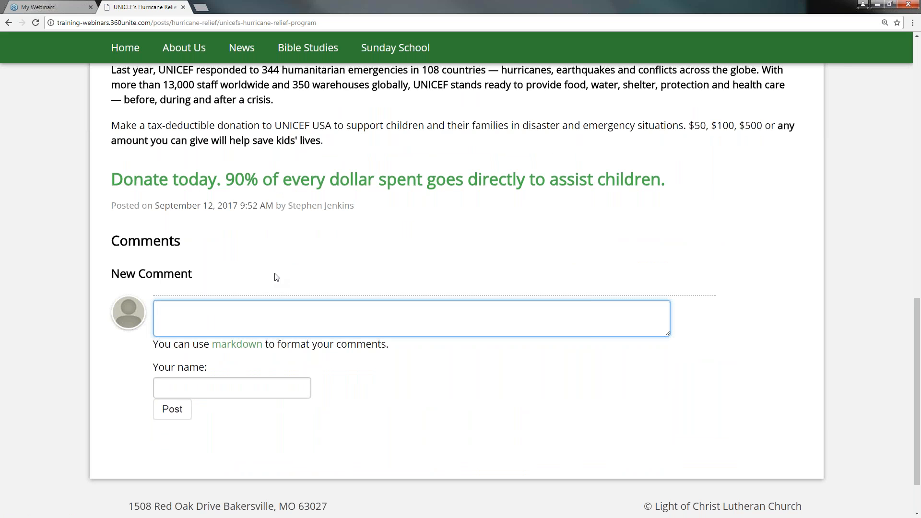
{"action": "type", "text": "W"}
{"action": "key", "text": "BackSpace"}
{"action": "type", "text": "How much should I donate"}
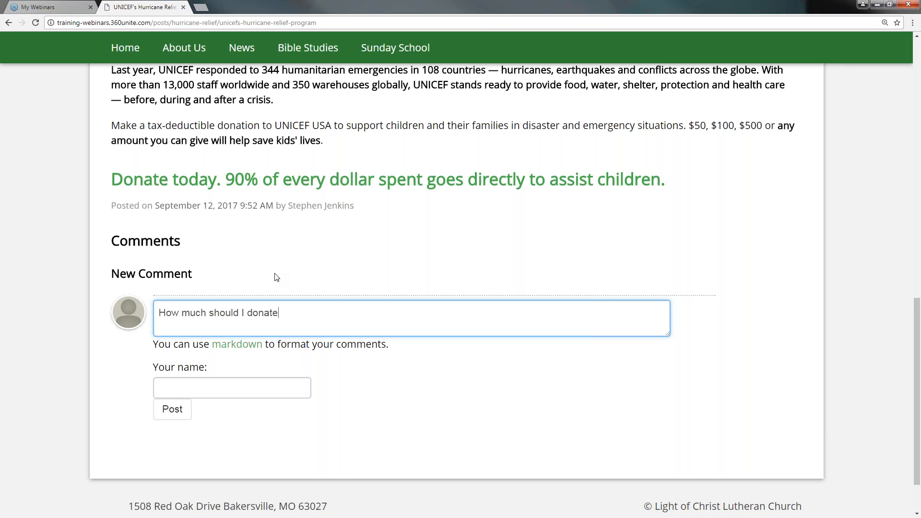
{"action": "type", "text": "?"}
{"action": "left_click", "coordinate": [252, 388]}
{"action": "type", "text": "Jame"}
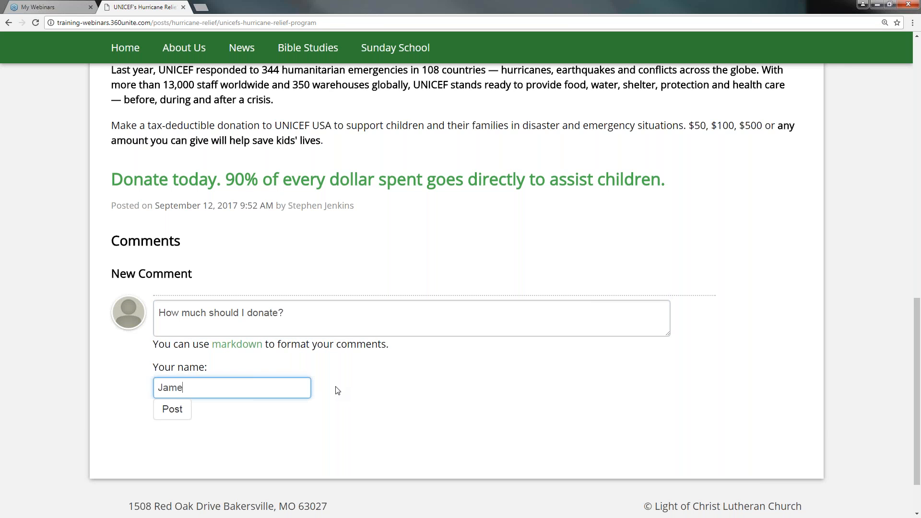
{"action": "type", "text": "s Smith"}
{"action": "left_click", "coordinate": [175, 414]}
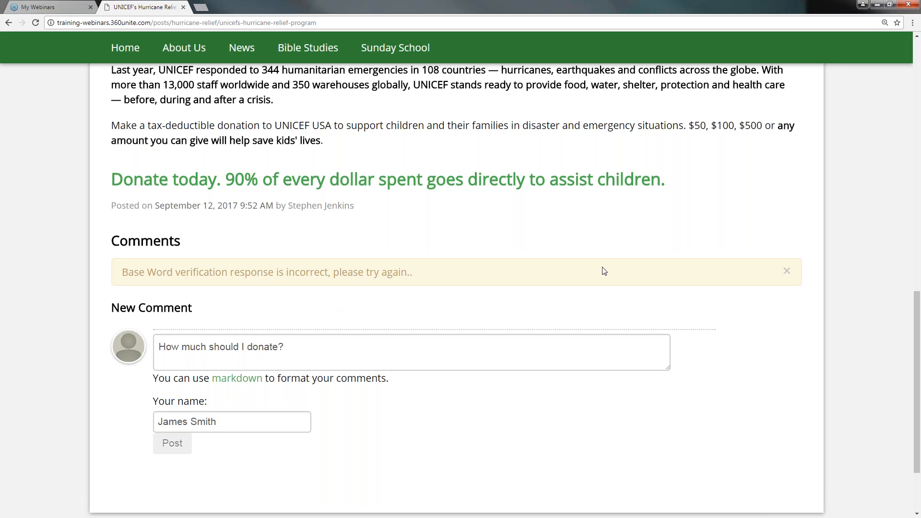
- Dismiss the word verification warning and shorten the commenter's name to the first name only
{"action": "left_click", "coordinate": [787, 271]}
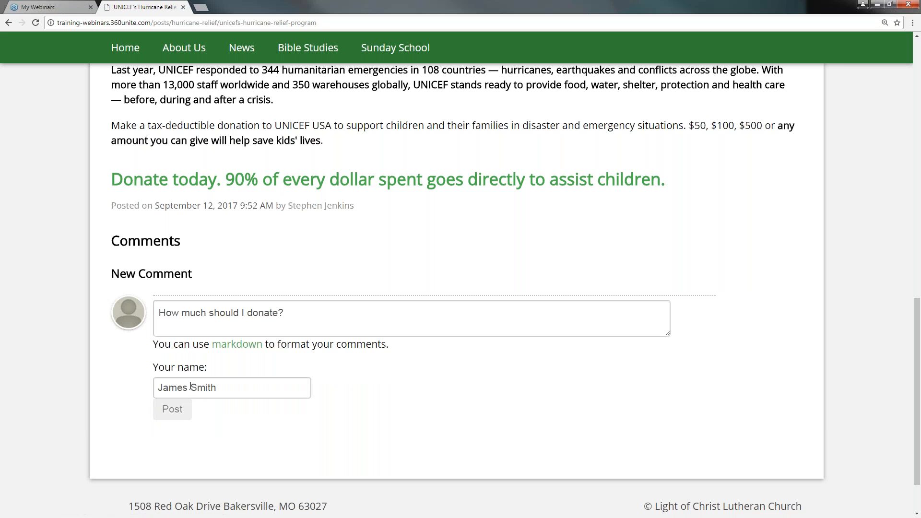
{"action": "left_click_drag", "start_coordinate": [191, 388], "coordinate": [228, 387]}
{"action": "key", "text": "BackSpace"}
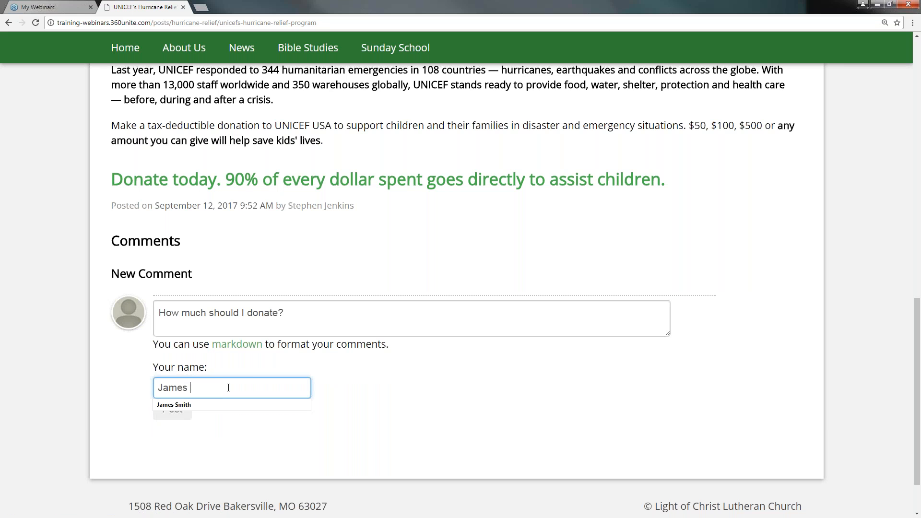
{"action": "left_click", "coordinate": [206, 445]}
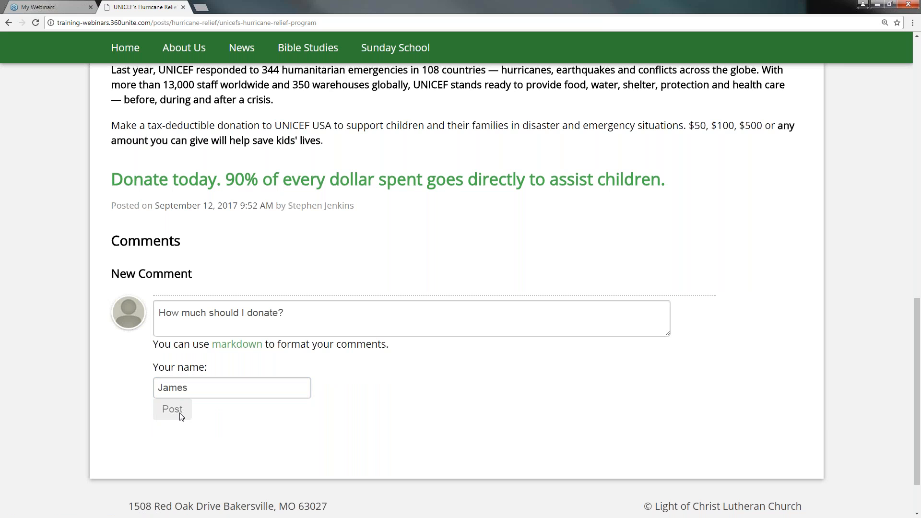
- View the markdown syntax reference linked from the comment form, close it, and return to the commenter's name field
{"action": "left_click", "coordinate": [237, 344]}
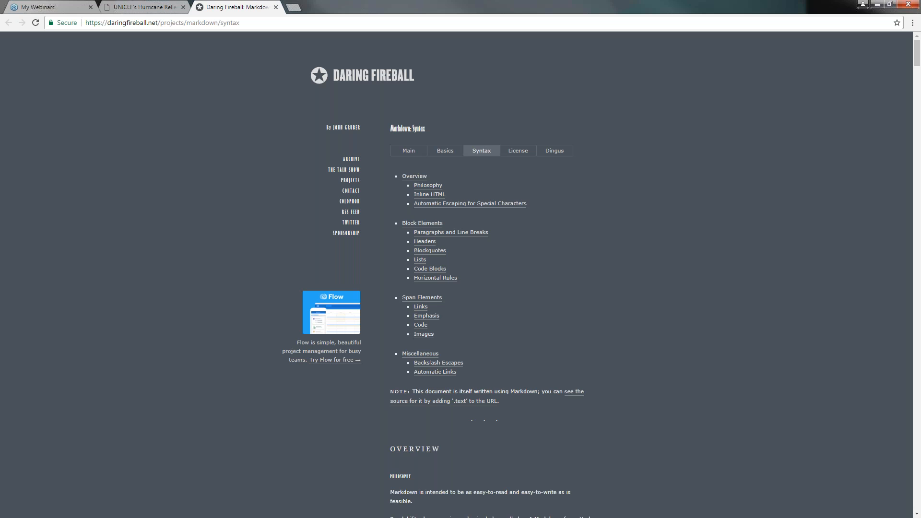
{"action": "left_click", "coordinate": [276, 7]}
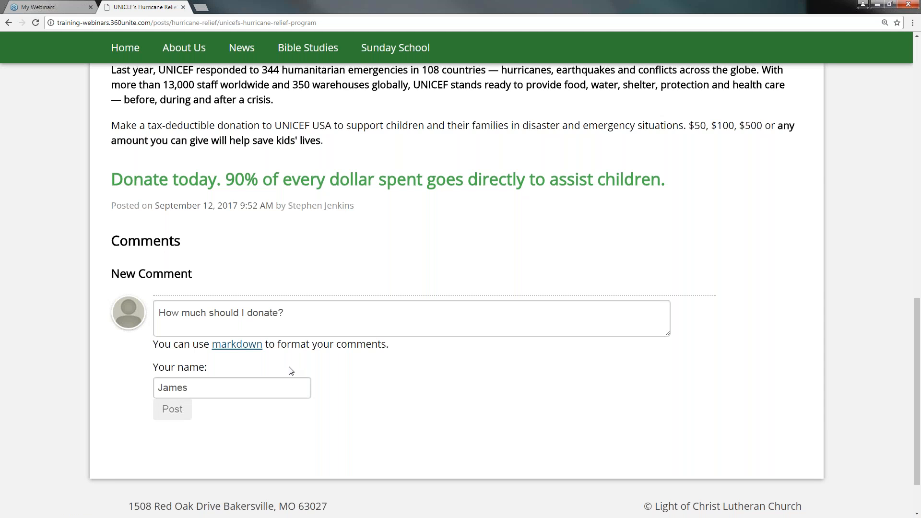
{"action": "key", "text": "Return"}
{"action": "left_click", "coordinate": [192, 387]}
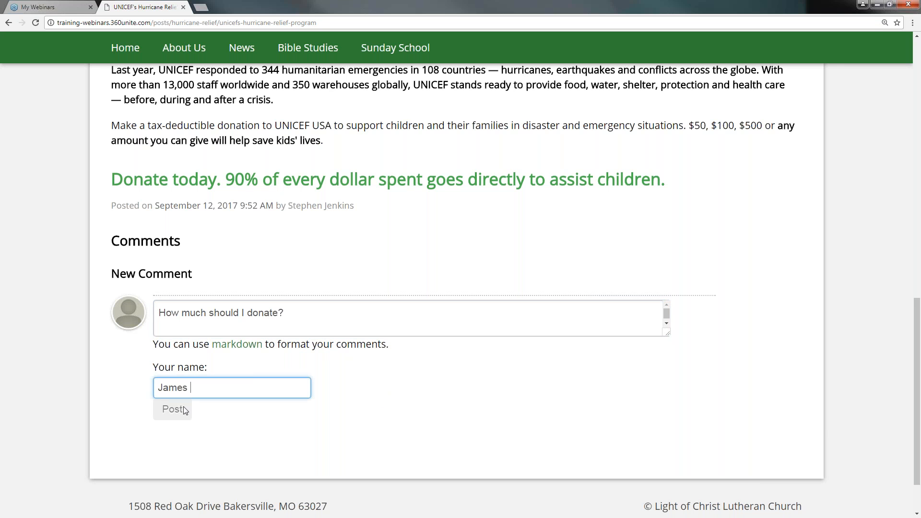
- Leave the comment unposted and sign in to the church website again with the saved account credentials
{"action": "scroll", "coordinate": [456, 291], "scroll_direction": "down", "scroll_amount": 1}
{"action": "scroll", "coordinate": [235, 405], "scroll_direction": "up", "scroll_amount": 1}
{"action": "scroll", "coordinate": [473, 226], "scroll_direction": "up", "scroll_amount": 5}
{"action": "scroll", "coordinate": [545, 207], "scroll_direction": "up", "scroll_amount": 9}
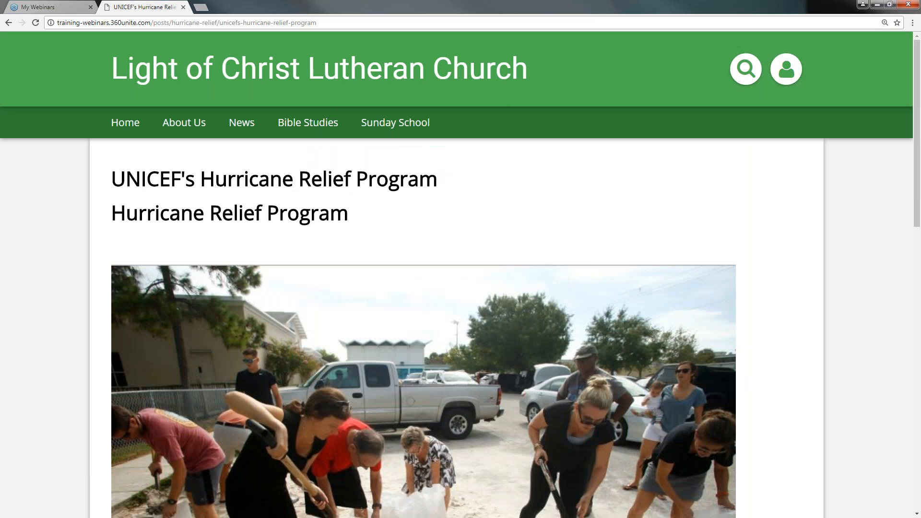
{"action": "left_click", "coordinate": [786, 72]}
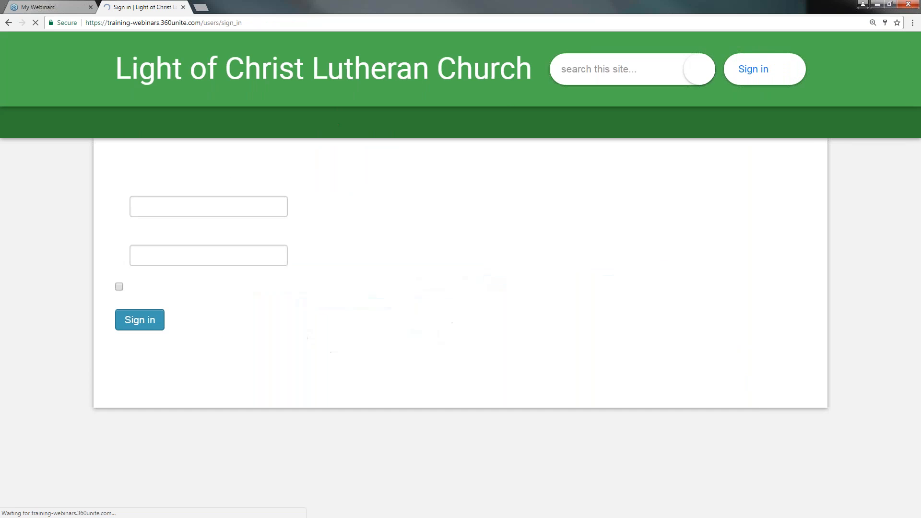
{"action": "left_click", "coordinate": [136, 320]}
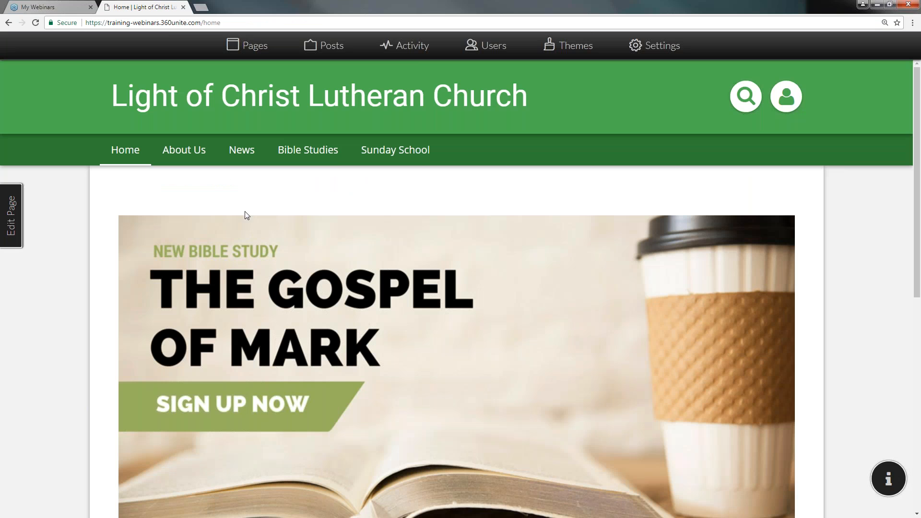
- Open the UNICEF post in the Hurricane Relief feed for editing and save it with its status as Published
{"action": "mouse_move", "coordinate": [230, 156]}
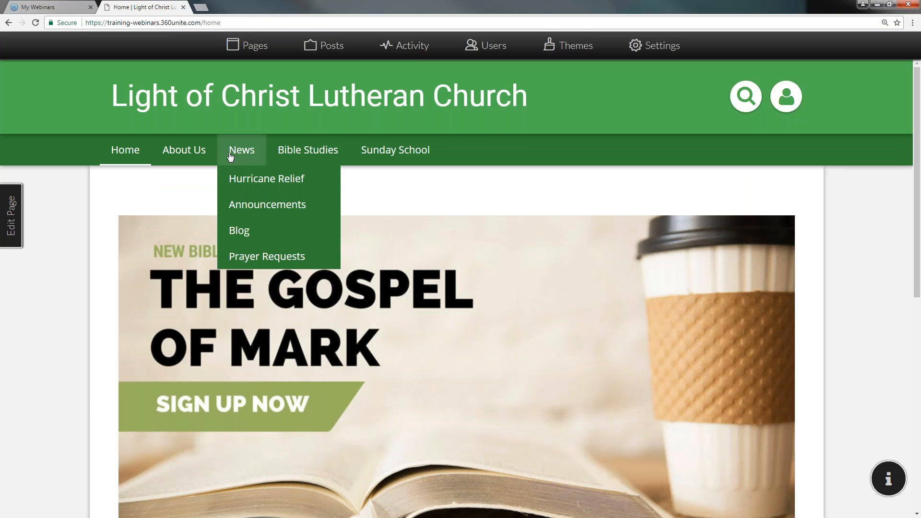
{"action": "left_click", "coordinate": [240, 180]}
{"action": "left_click", "coordinate": [188, 274]}
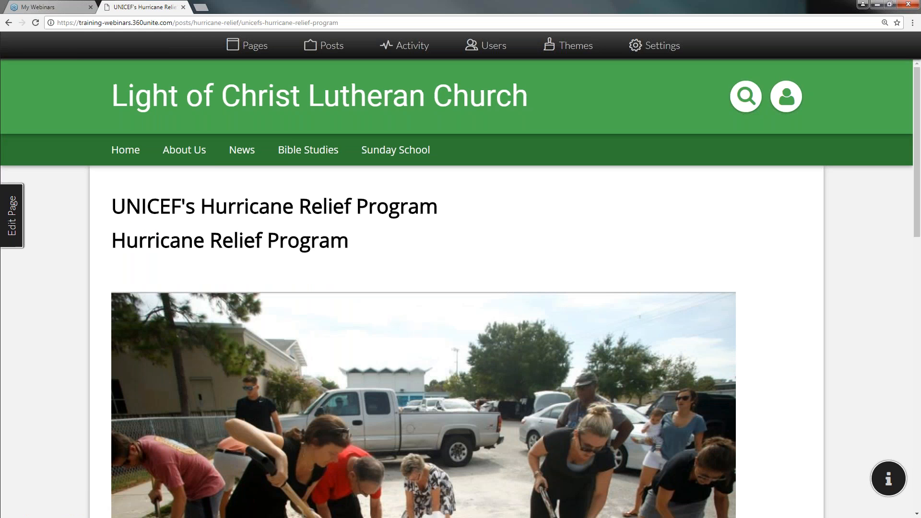
{"action": "left_click", "coordinate": [11, 216]}
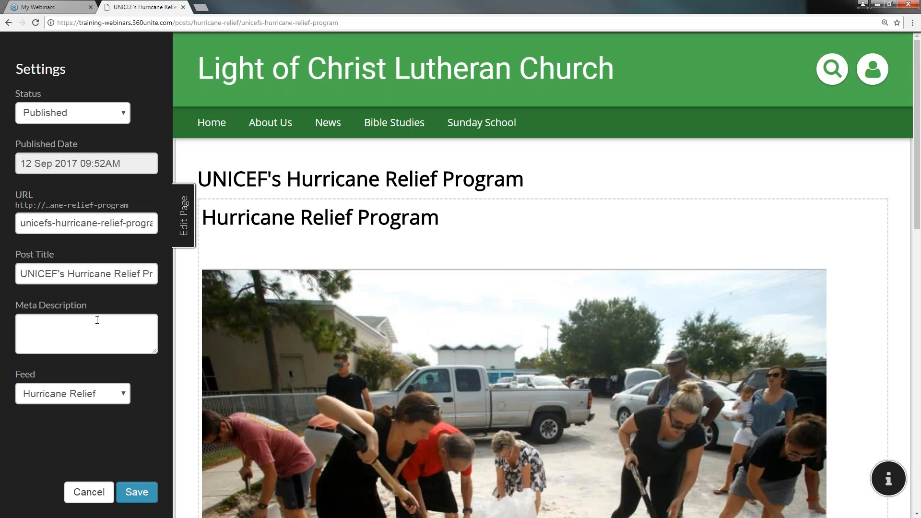
{"action": "left_click", "coordinate": [145, 491]}
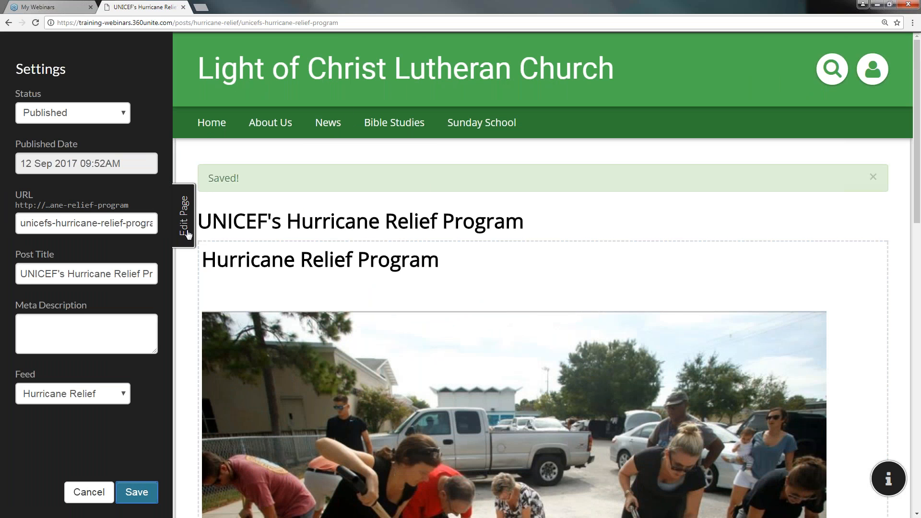
{"action": "left_click", "coordinate": [187, 234]}
- Save the Hurricane Relief feed's settings with comments allowed and comment moderation off
{"action": "mouse_move", "coordinate": [243, 150]}
{"action": "left_click", "coordinate": [254, 179]}
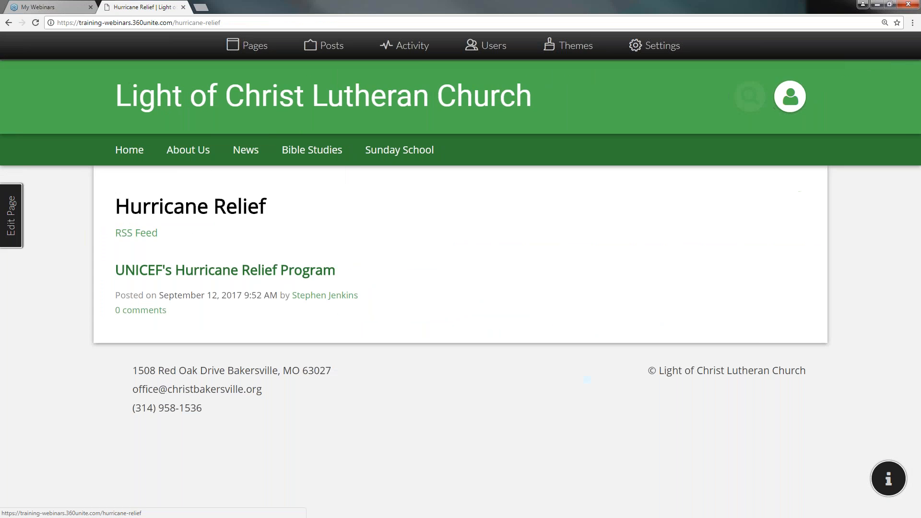
{"action": "left_click", "coordinate": [11, 225]}
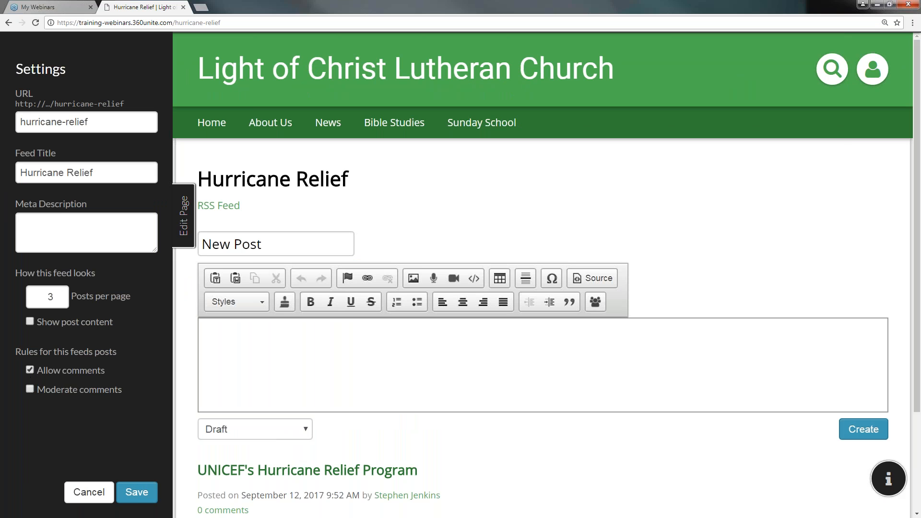
{"action": "left_click", "coordinate": [139, 496]}
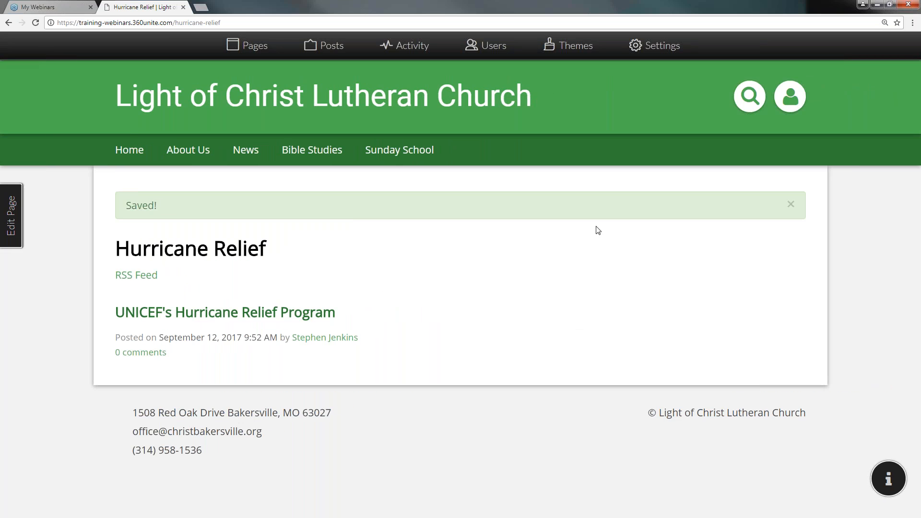
- Sign out of the church website and open the UNICEF post in the Hurricane Relief feed as a visitor
{"action": "left_click", "coordinate": [785, 102]}
{"action": "left_click", "coordinate": [756, 127]}
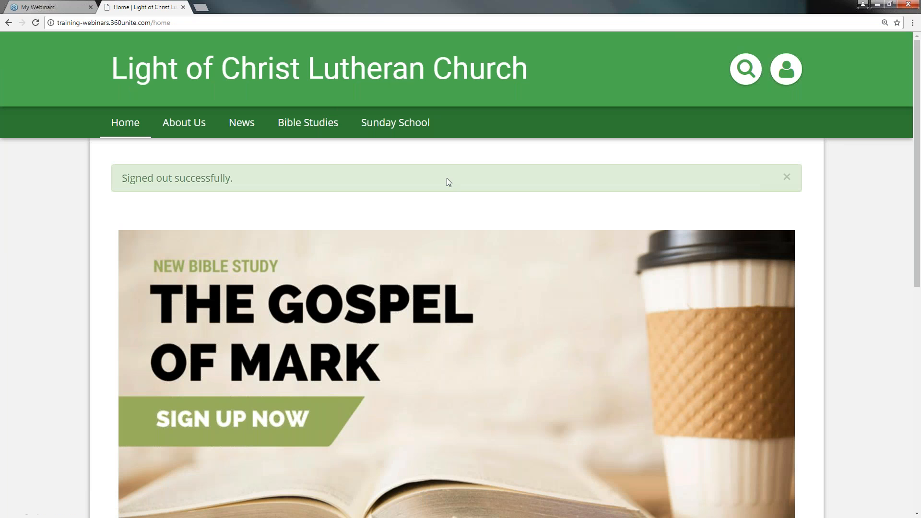
{"action": "mouse_move", "coordinate": [240, 128]}
{"action": "left_click", "coordinate": [249, 152]}
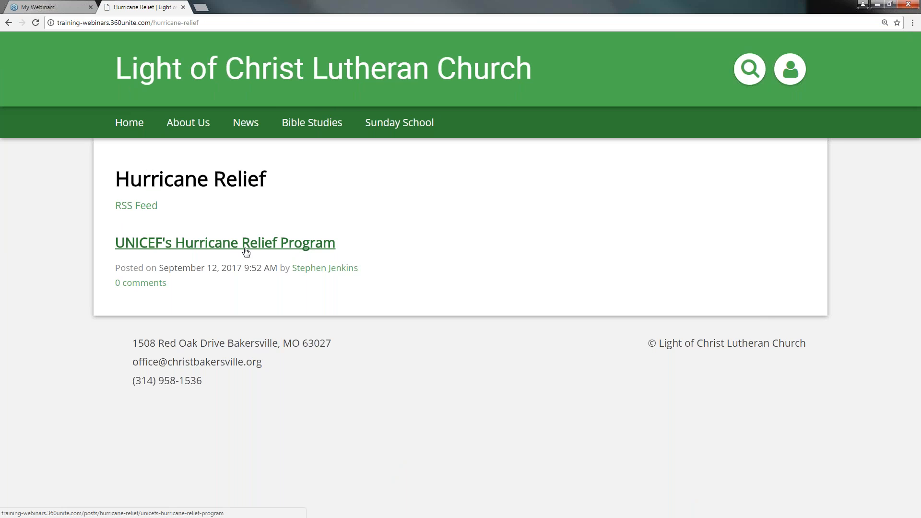
{"action": "left_click", "coordinate": [246, 252]}
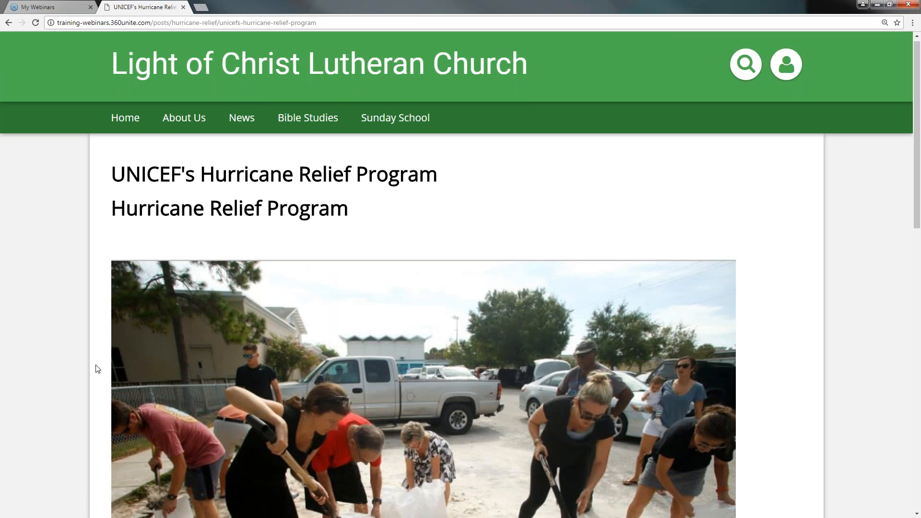
- Try to post the comment "Thanks for sharing." on the UNICEF post with the visitor's first name, and dismiss the verification warning
{"action": "scroll", "coordinate": [67, 364], "scroll_direction": "down", "scroll_amount": 15}
{"action": "left_click", "coordinate": [192, 318]}
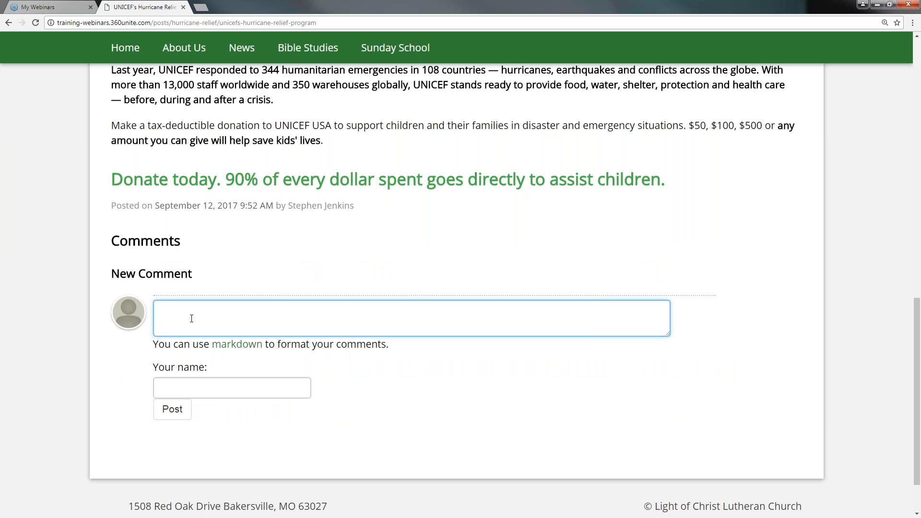
{"action": "type", "text": "Thanks for sharing"}
{"action": "left_click", "coordinate": [192, 388]}
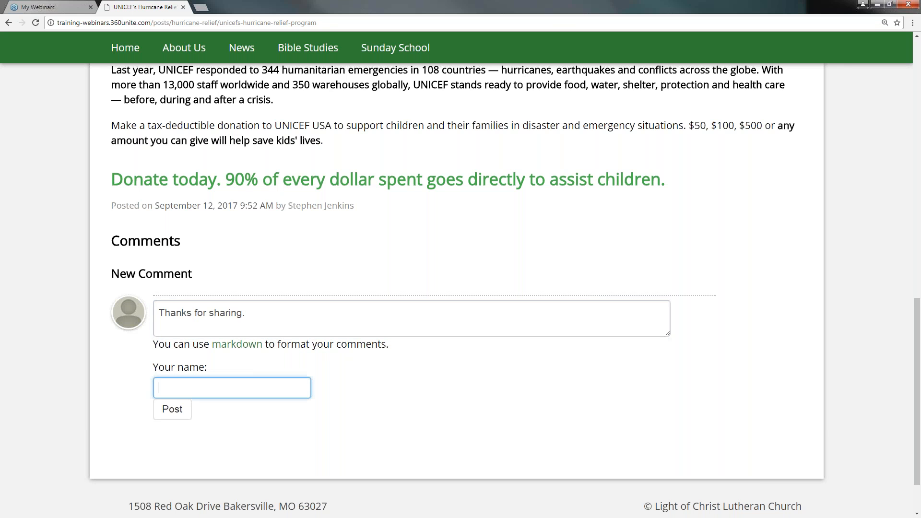
{"action": "type", "text": "Robert"}
{"action": "left_click", "coordinate": [169, 410]}
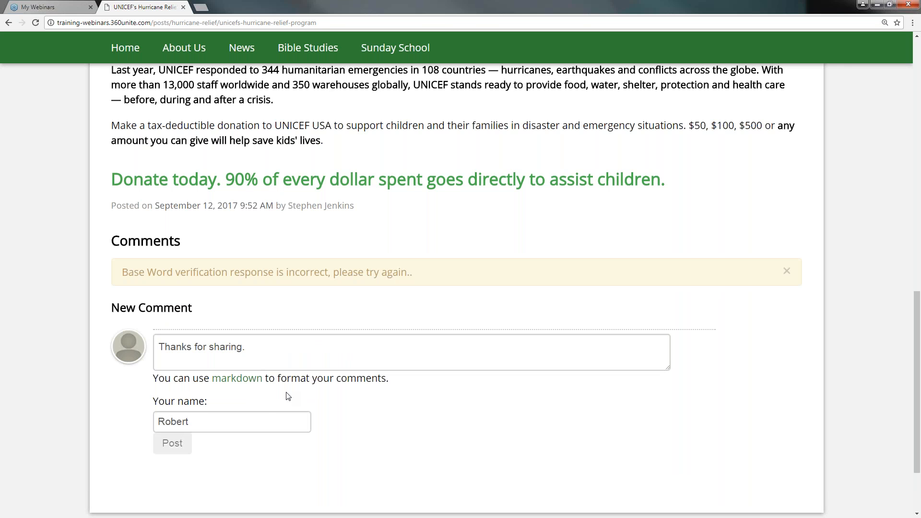
{"action": "left_click", "coordinate": [788, 273]}
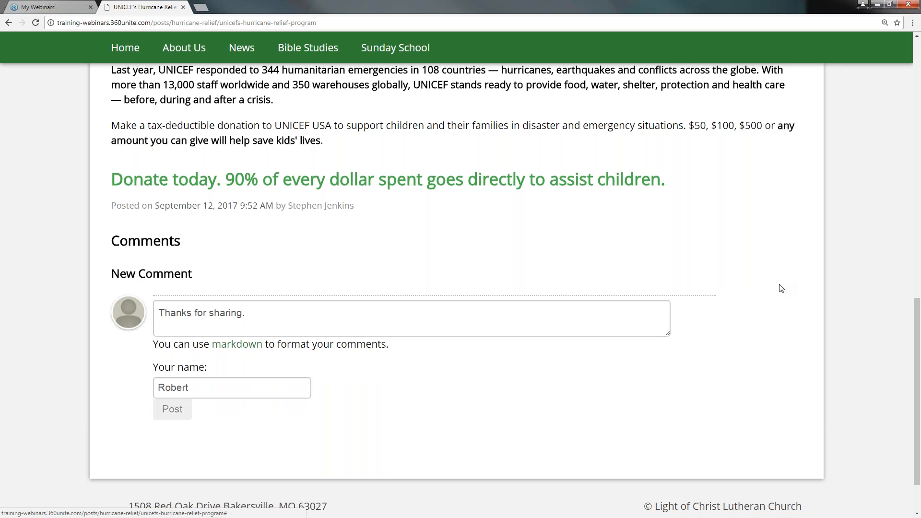
- Leave the visitor comment form and sign back in to the church website with the saved credentials
{"action": "scroll", "coordinate": [779, 288], "scroll_direction": "up", "scroll_amount": 12}
{"action": "scroll", "coordinate": [781, 289], "scroll_direction": "up", "scroll_amount": 3}
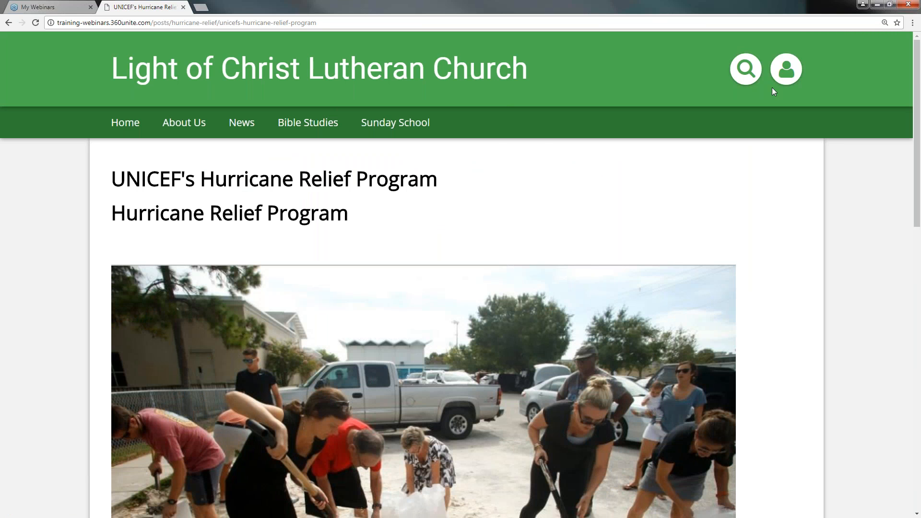
{"action": "left_click", "coordinate": [751, 72]}
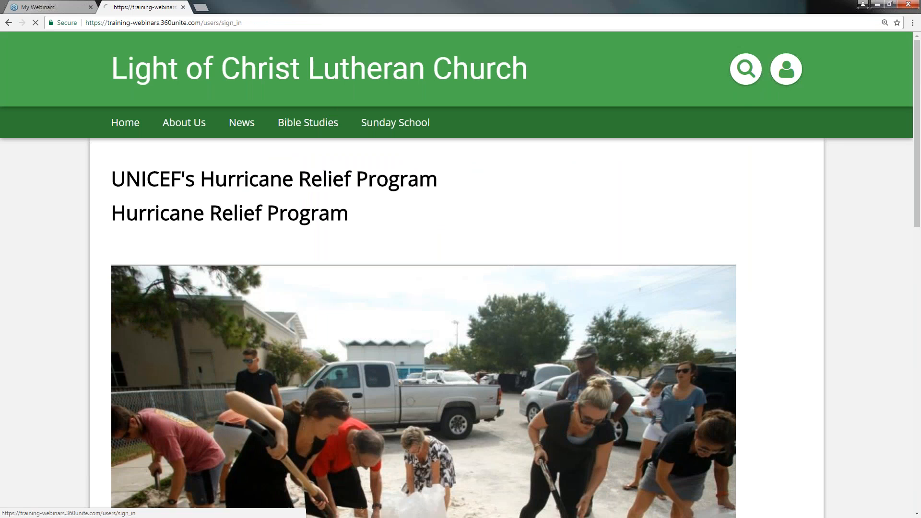
{"action": "left_click", "coordinate": [136, 320]}
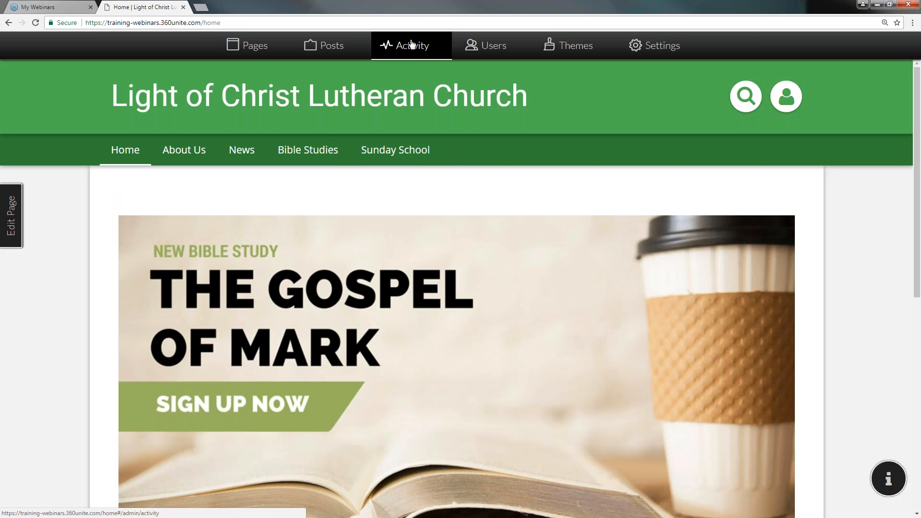
- Turn on comment moderation for the Hurricane Relief feed, keep comments allowed, and save the feed settings
{"action": "mouse_move", "coordinate": [241, 156]}
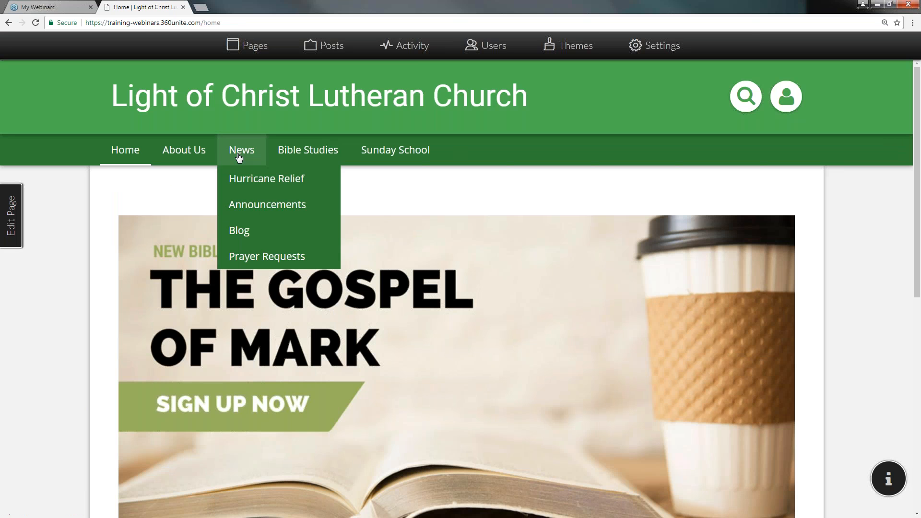
{"action": "left_click", "coordinate": [249, 185]}
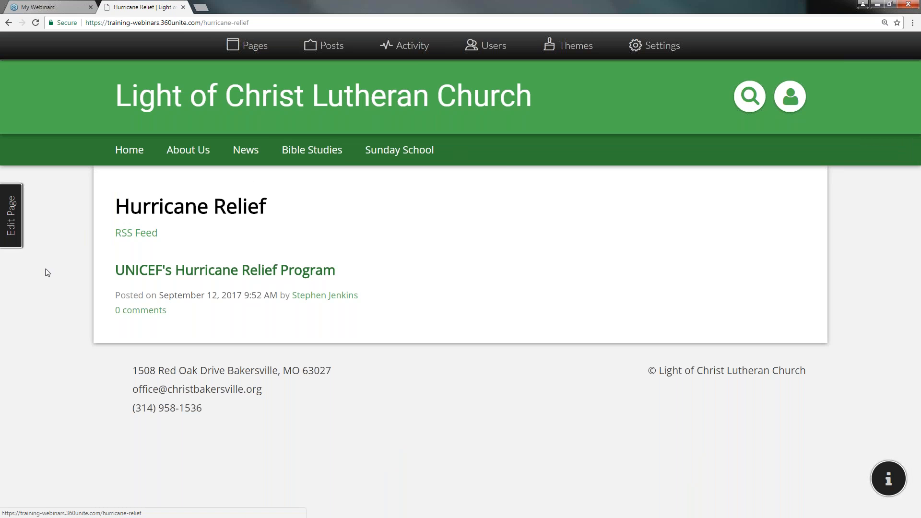
{"action": "left_click", "coordinate": [11, 223]}
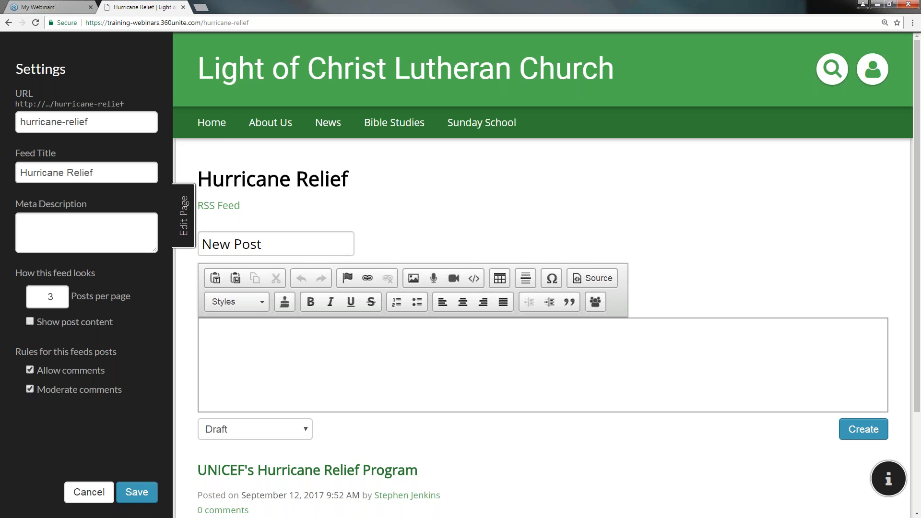
{"action": "left_click", "coordinate": [137, 494]}
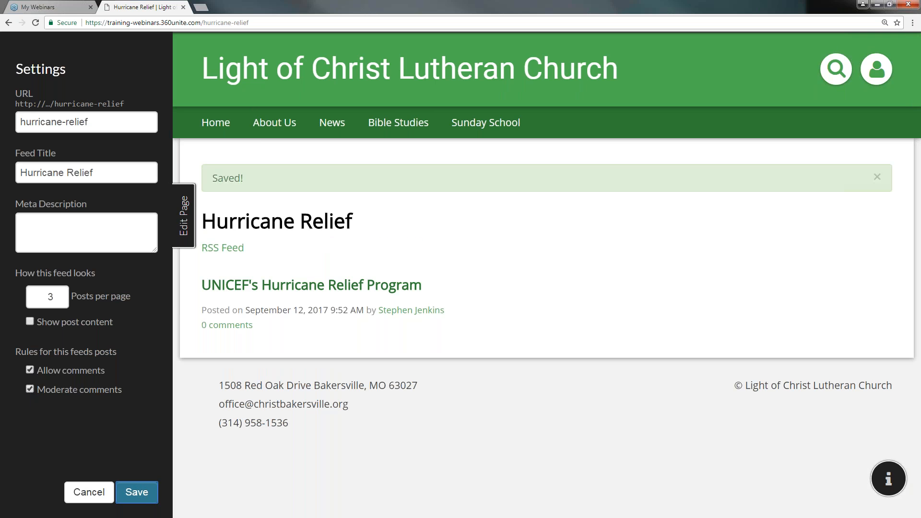
{"action": "left_click", "coordinate": [182, 226]}
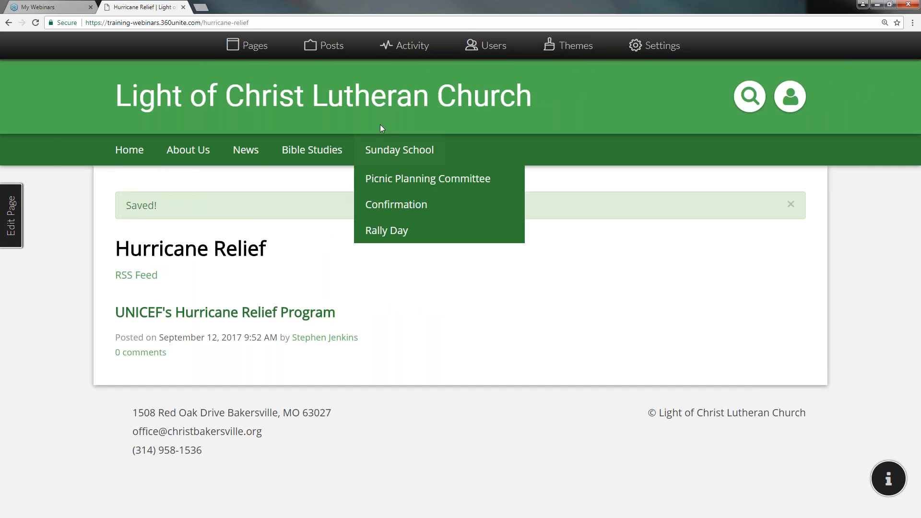
- Check the site activity for comments awaiting moderation and return to the Hurricane Relief feed
{"action": "left_click", "coordinate": [406, 48]}
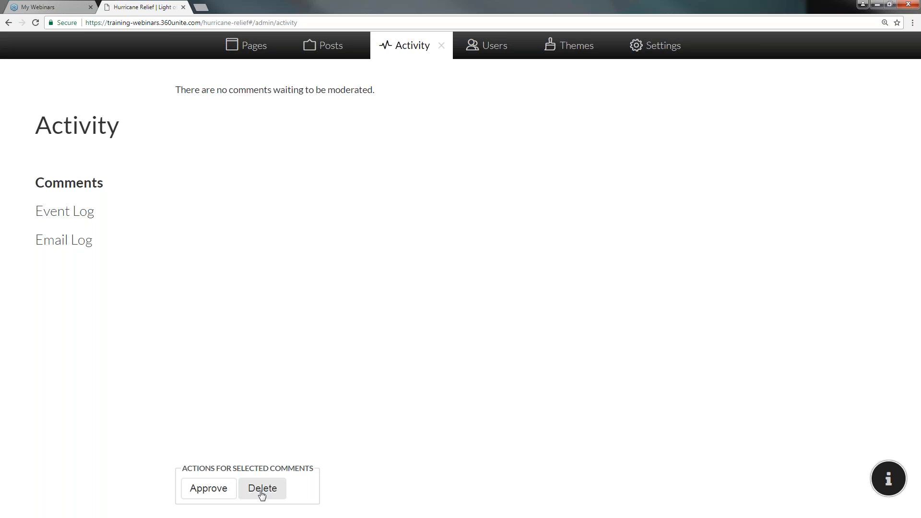
{"action": "left_click", "coordinate": [442, 46]}
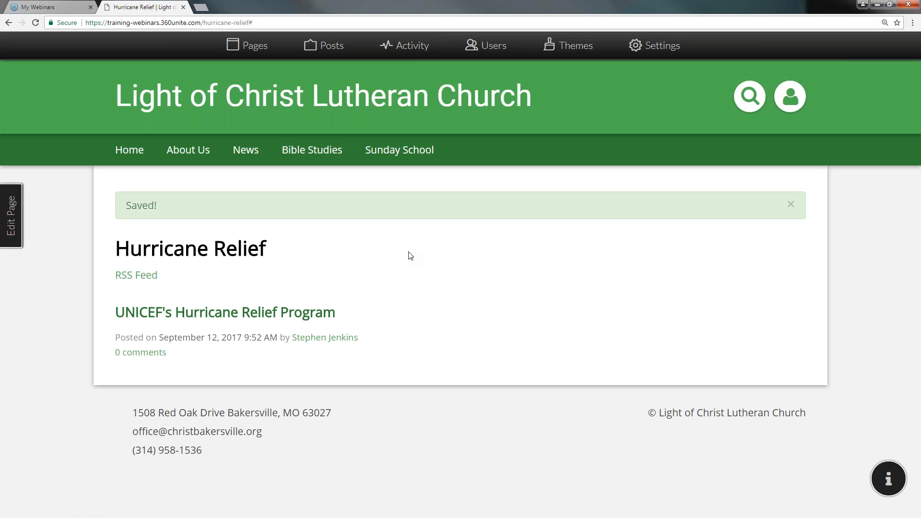